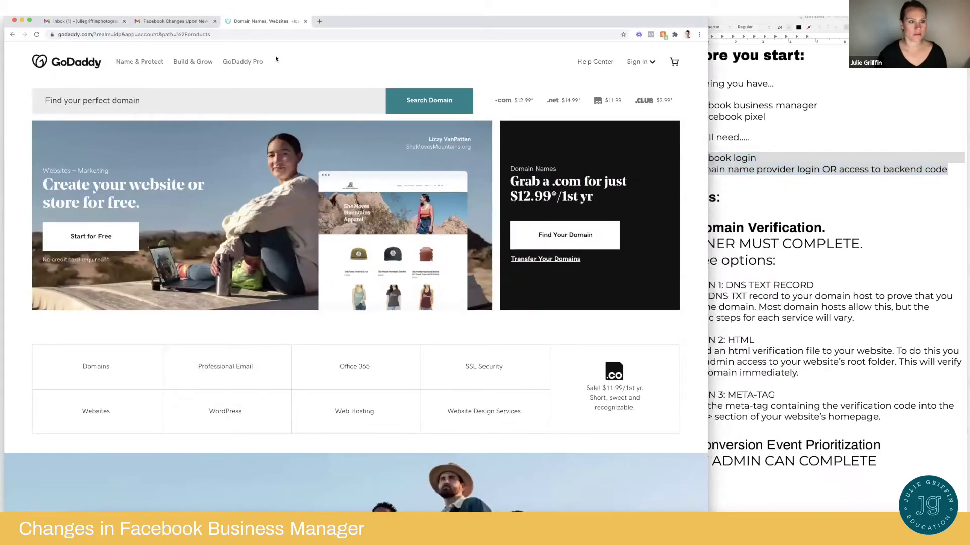
Narrow the browser window beside the notes and load facebook.com in a new tab
{"action": "left_click_drag", "start_coordinate": [338, 23], "coordinate": [335, 24]}
{"action": "left_click_drag", "start_coordinate": [702, 511], "coordinate": [669, 511]}
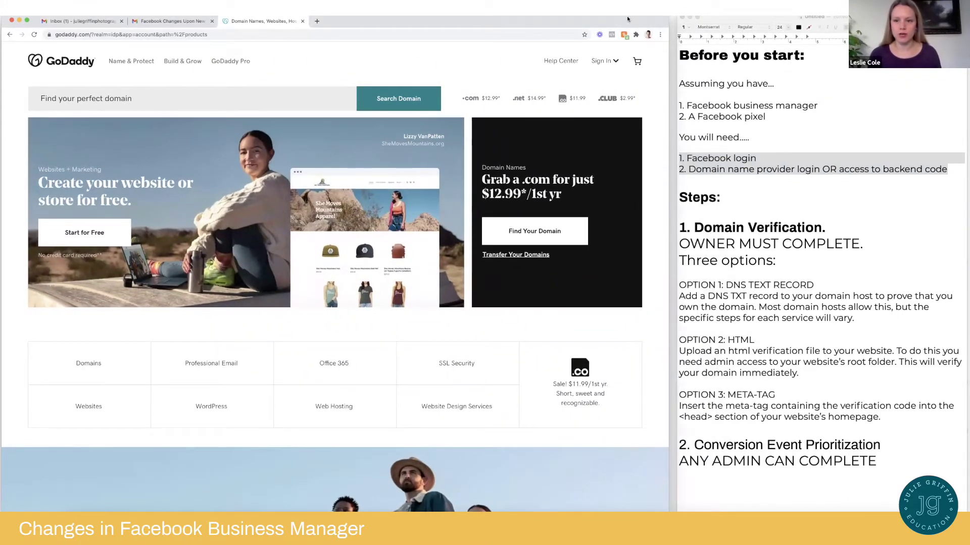
{"action": "left_click", "coordinate": [316, 21]}
{"action": "type", "text": "facebook.com"}
{"action": "key", "text": "Return"}
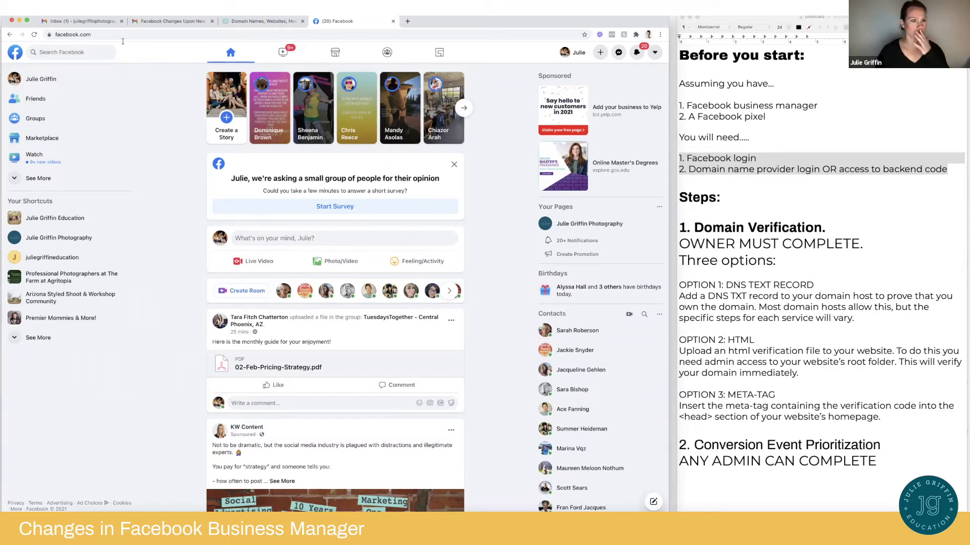
Go to business.facebook.com from the address bar
{"action": "left_click", "coordinate": [108, 34]}
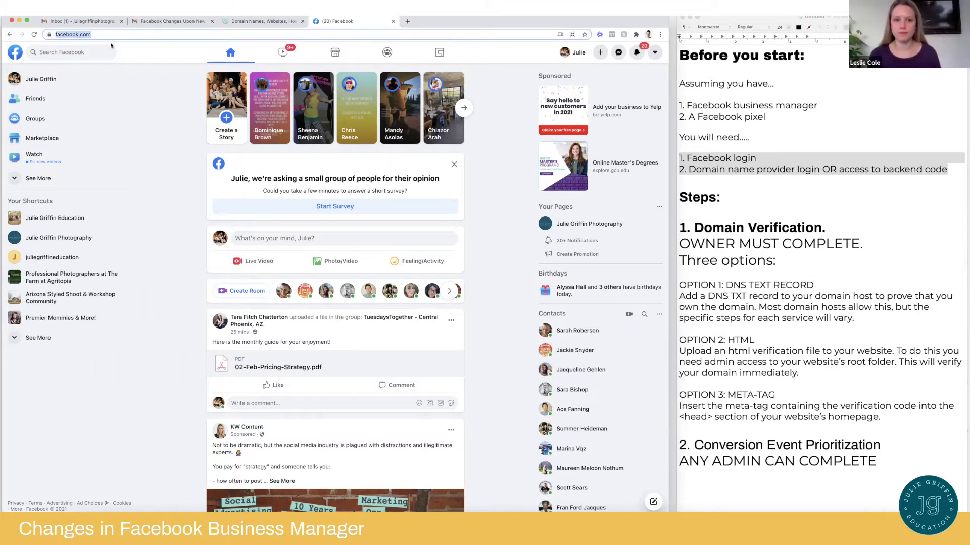
{"action": "type", "text": "business."}
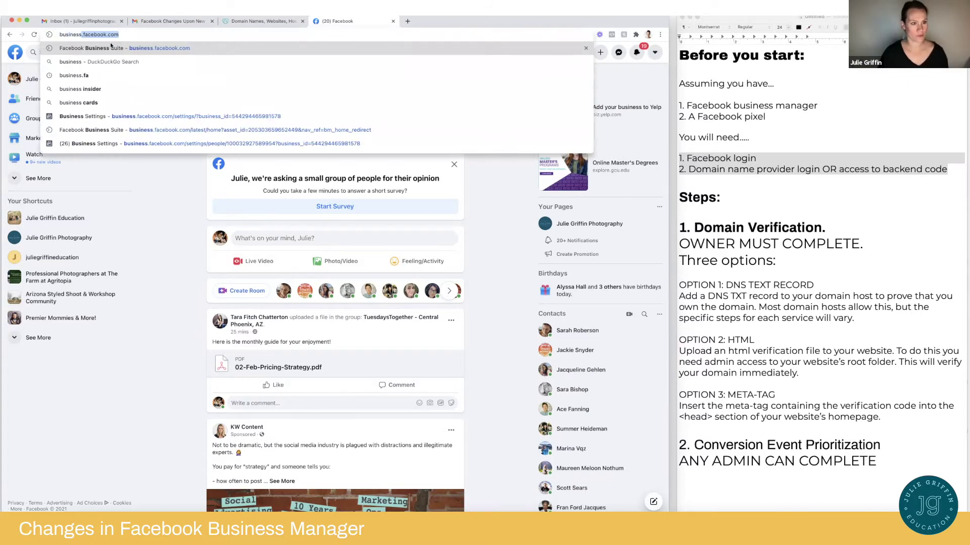
{"action": "type", "text": "fac"}
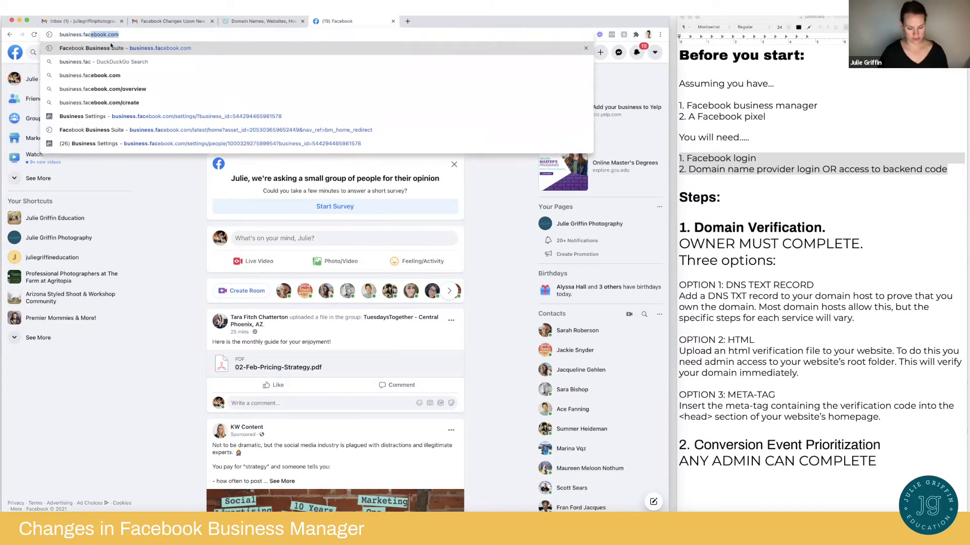
{"action": "type", "text": "e"}
{"action": "key", "text": "Return"}
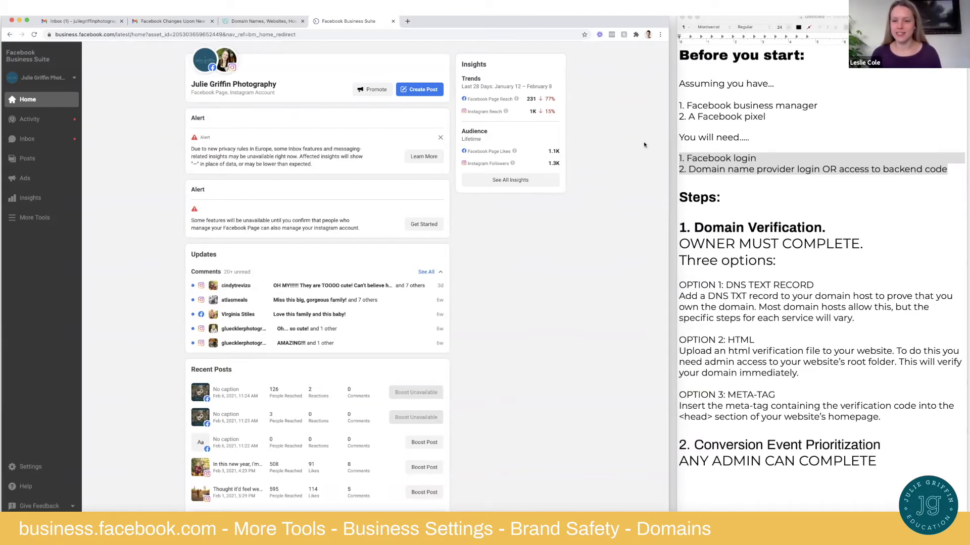
Add '(business.facebook.com)' to the notes login line and show Business Suite's additional tools
{"action": "left_click", "coordinate": [765, 160]}
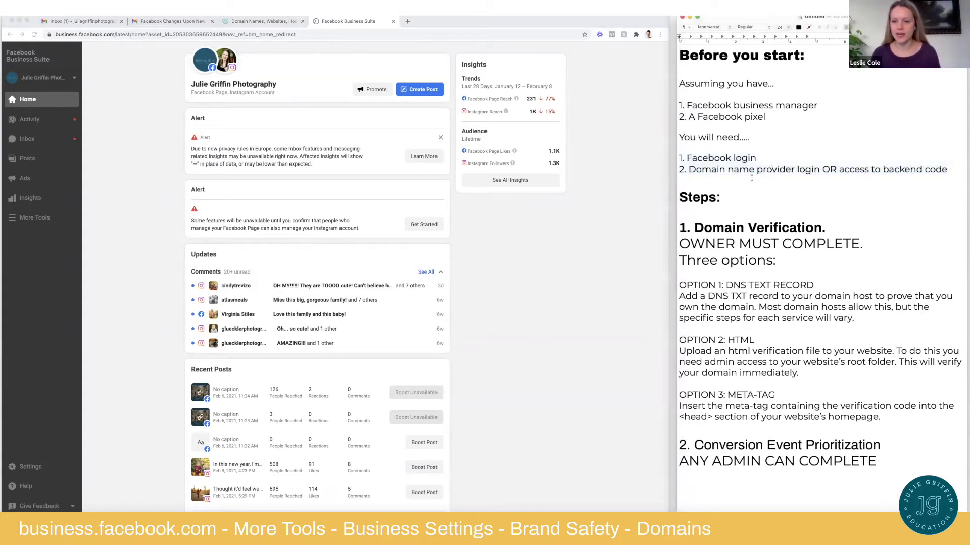
{"action": "type", "text": "(business"}
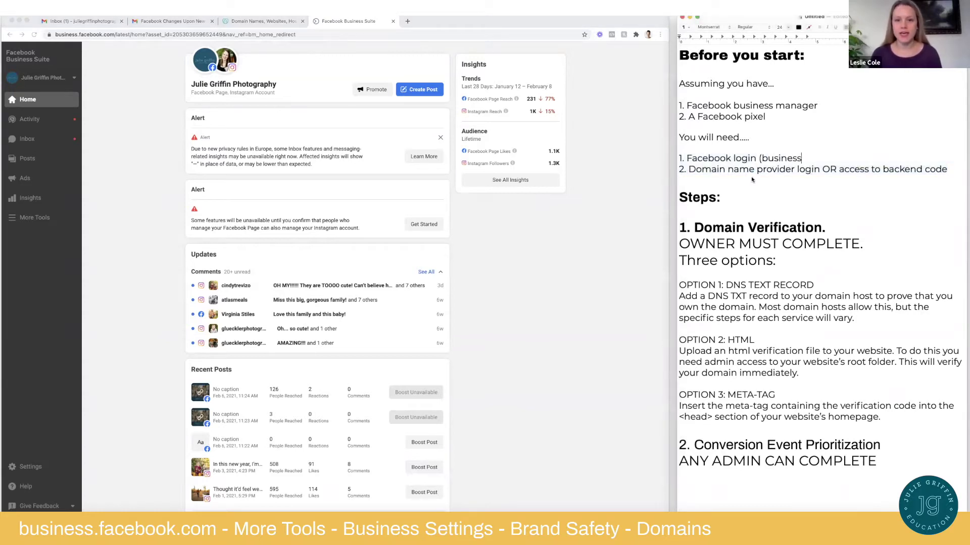
{"action": "type", "text": ".facebook.co"}
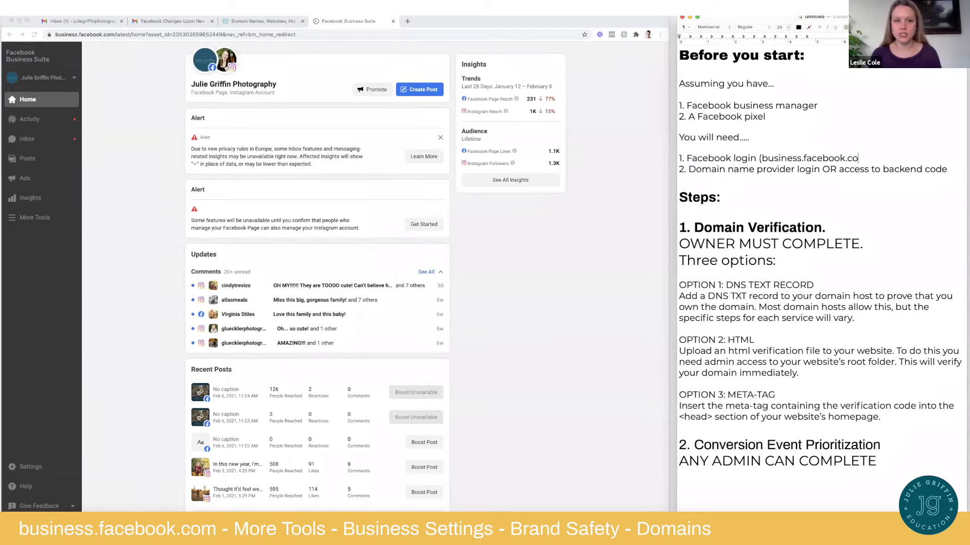
{"action": "type", "text": "m)"}
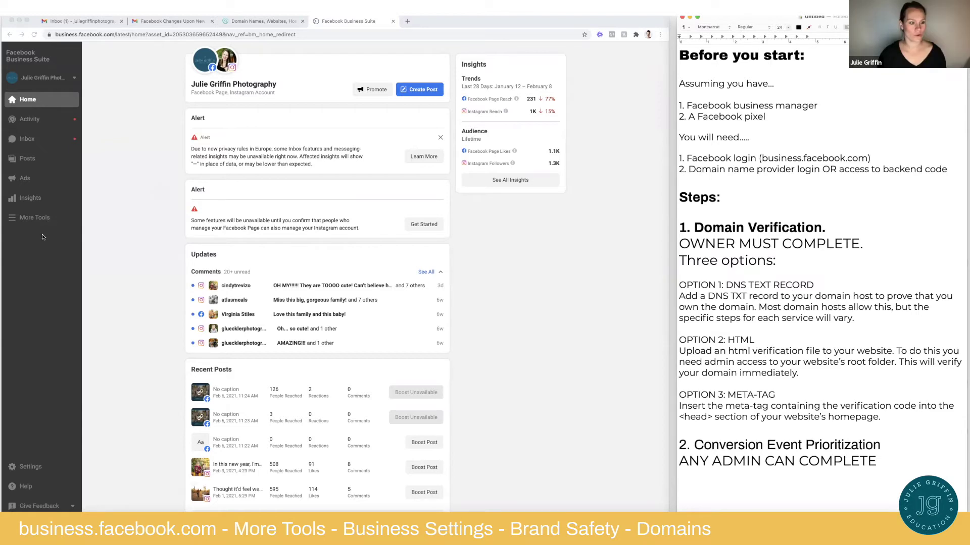
{"action": "left_click", "coordinate": [32, 219]}
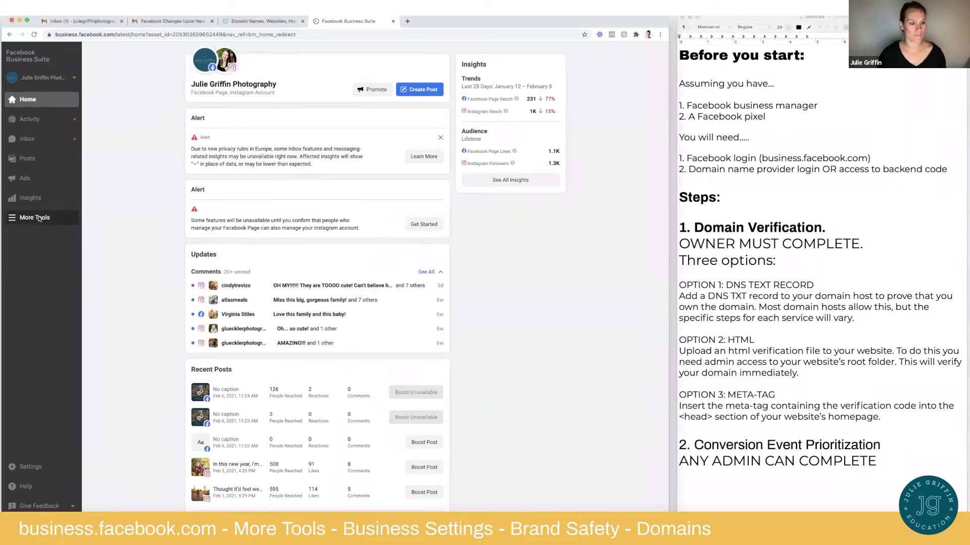
{"action": "left_click", "coordinate": [42, 217]}
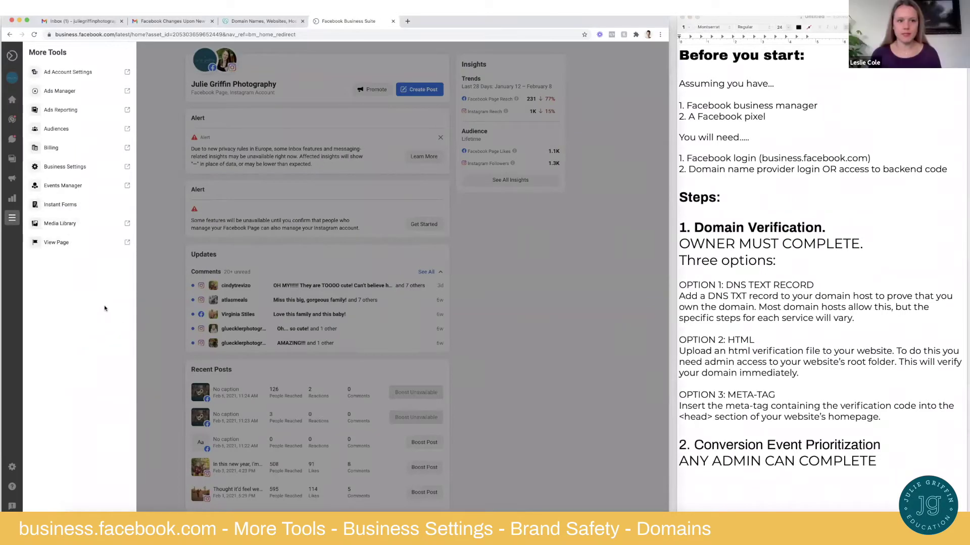
Open Business Settings and go to Brand Safety > Domains to see the pending DNS steps
{"action": "left_click", "coordinate": [83, 169]}
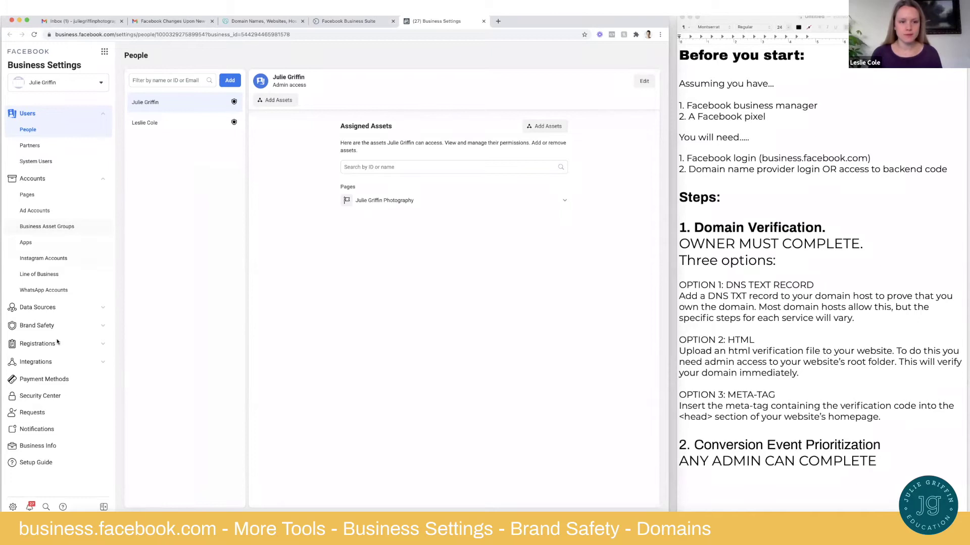
{"action": "left_click", "coordinate": [67, 327]}
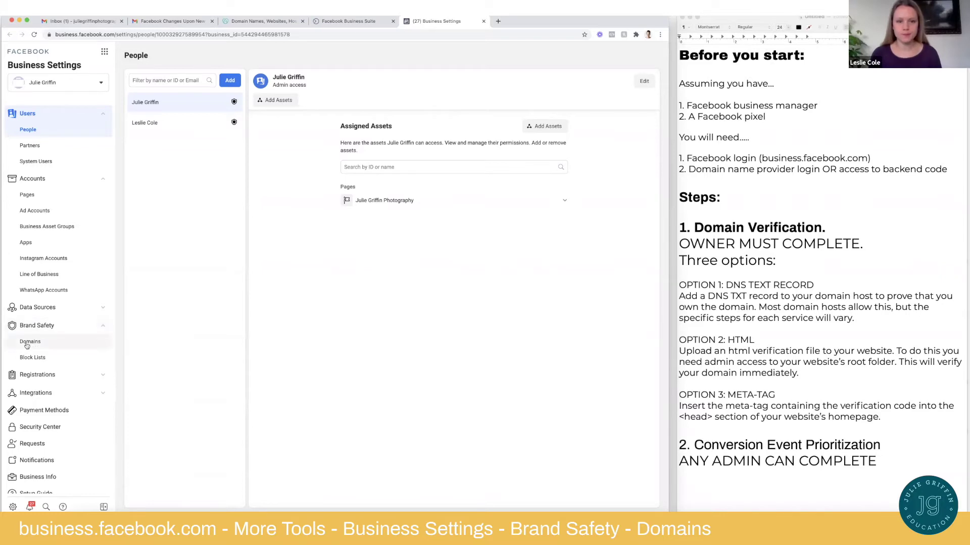
{"action": "left_click", "coordinate": [47, 343]}
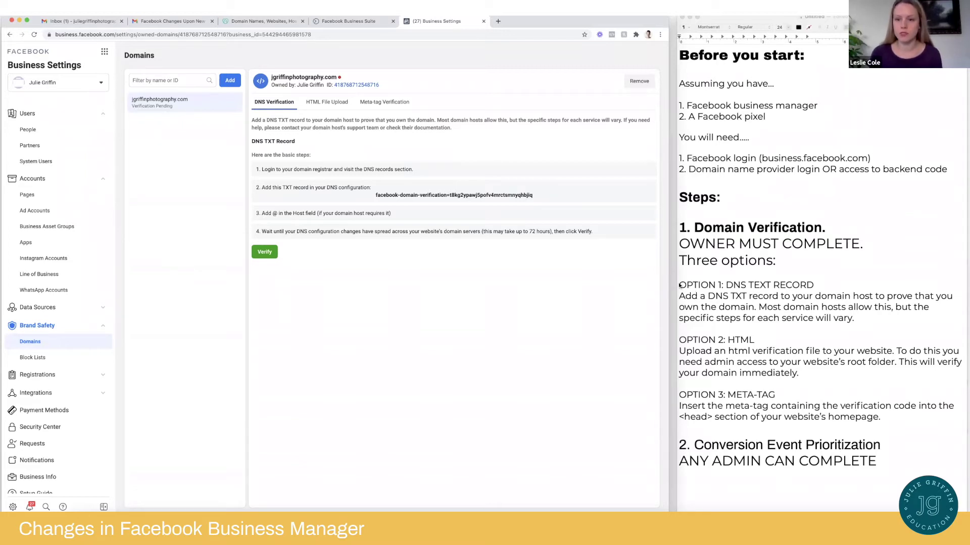
{"action": "key", "text": "super+Tab"}
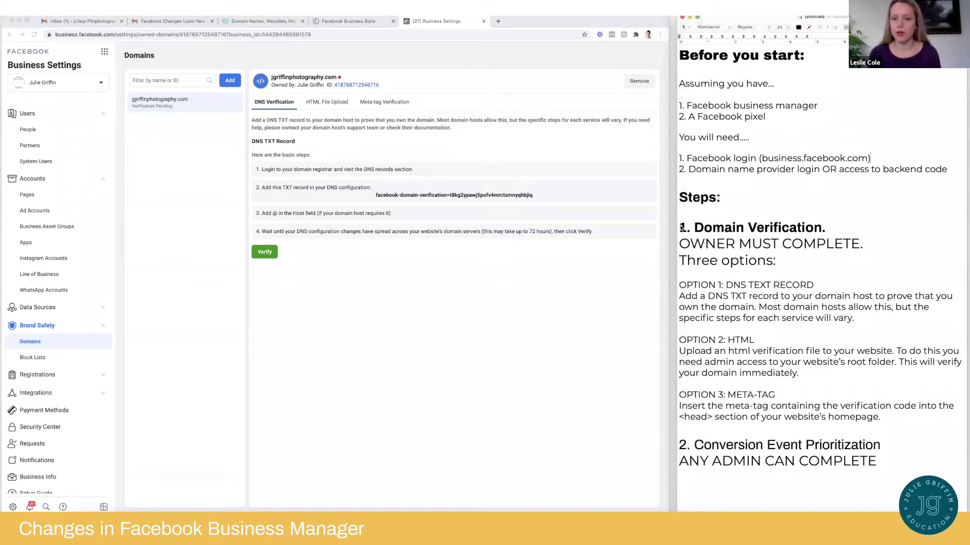
{"action": "left_click_drag", "start_coordinate": [682, 228], "coordinate": [893, 334]}
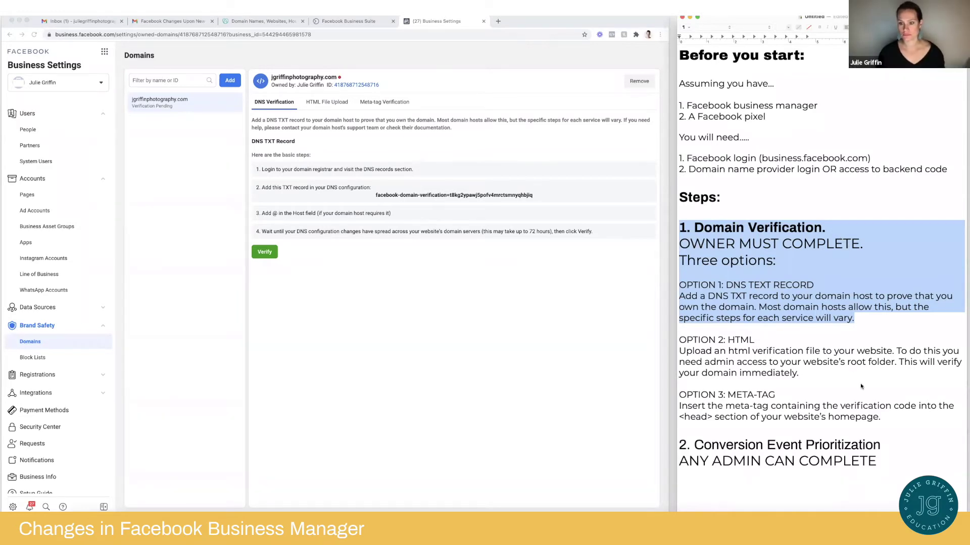
Add '(most common)' to the DNS TEXT RECORD heading and highlight each option paragraph
{"action": "left_click", "coordinate": [848, 285]}
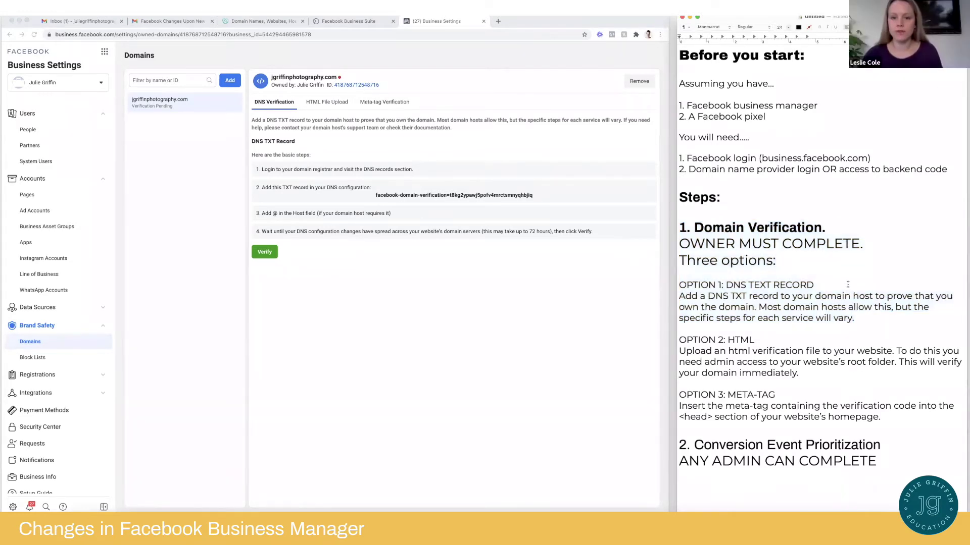
{"action": "type", "text": "(most commo"}
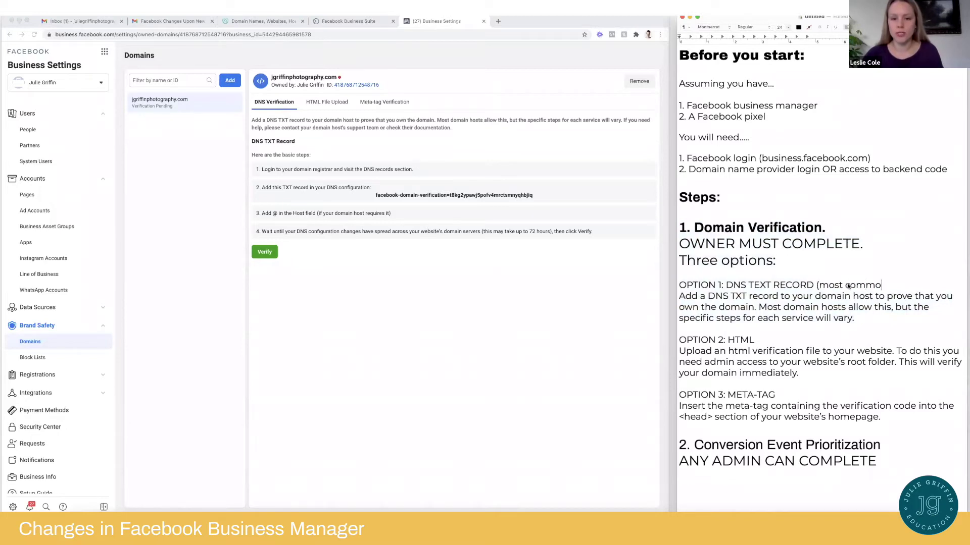
{"action": "type", "text": "n)"}
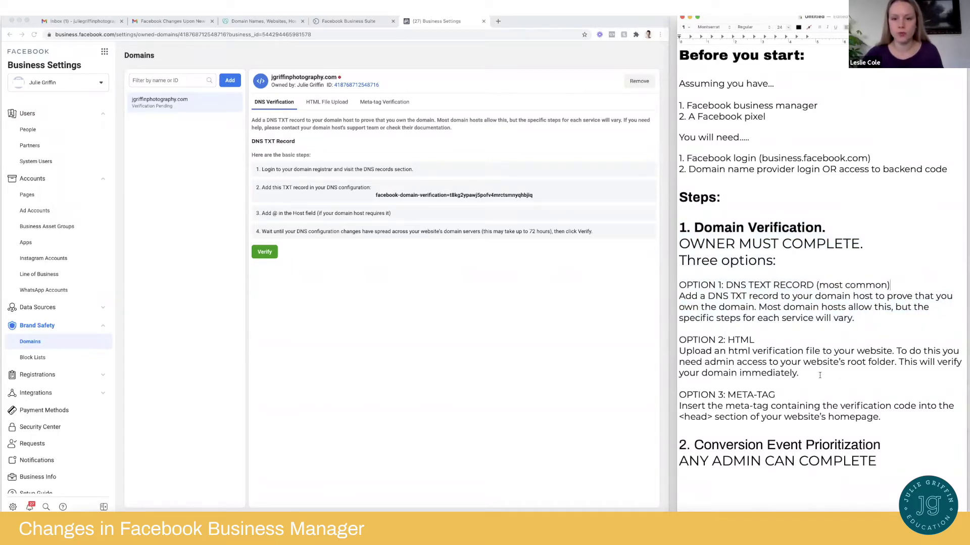
{"action": "left_click_drag", "start_coordinate": [798, 373], "coordinate": [674, 336]}
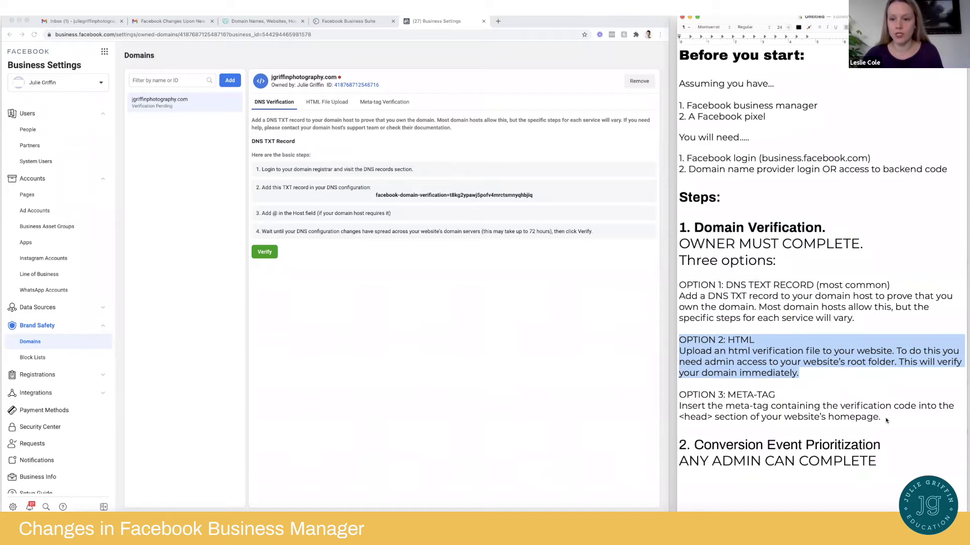
{"action": "left_click_drag", "start_coordinate": [887, 420], "coordinate": [668, 398]}
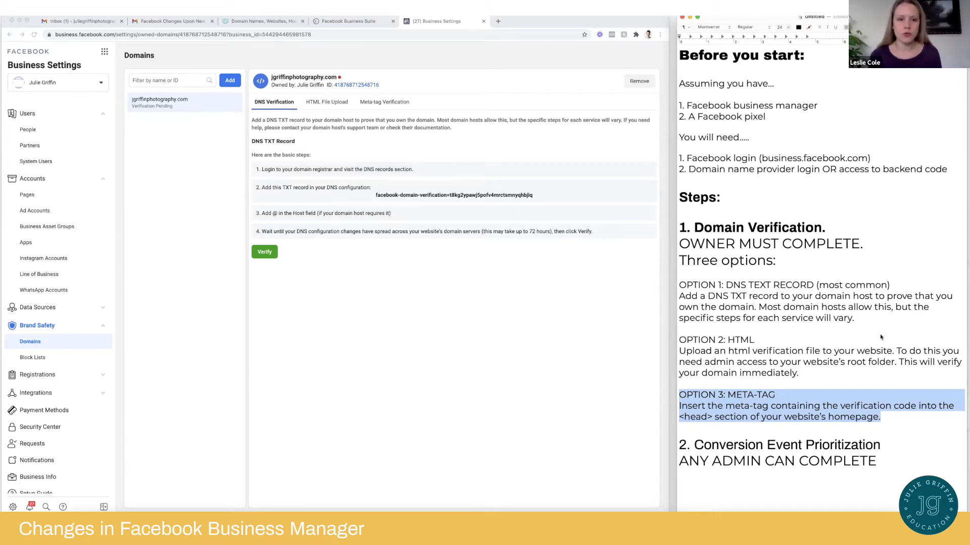
{"action": "left_click_drag", "start_coordinate": [854, 319], "coordinate": [672, 287]}
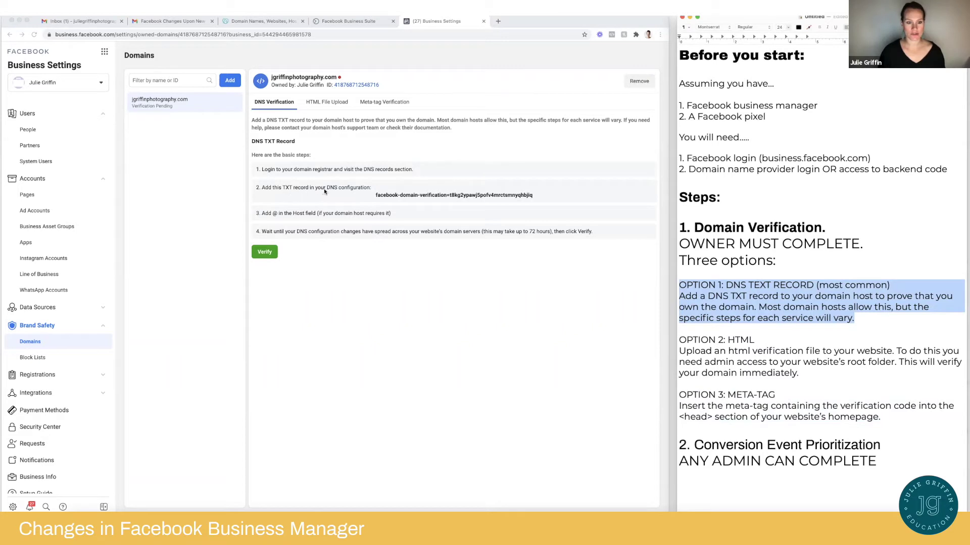
Copy the facebook-domain-verification TXT value from the Domains page
{"action": "left_click", "coordinate": [533, 195]}
{"action": "left_click_drag", "start_coordinate": [533, 198], "coordinate": [375, 197]}
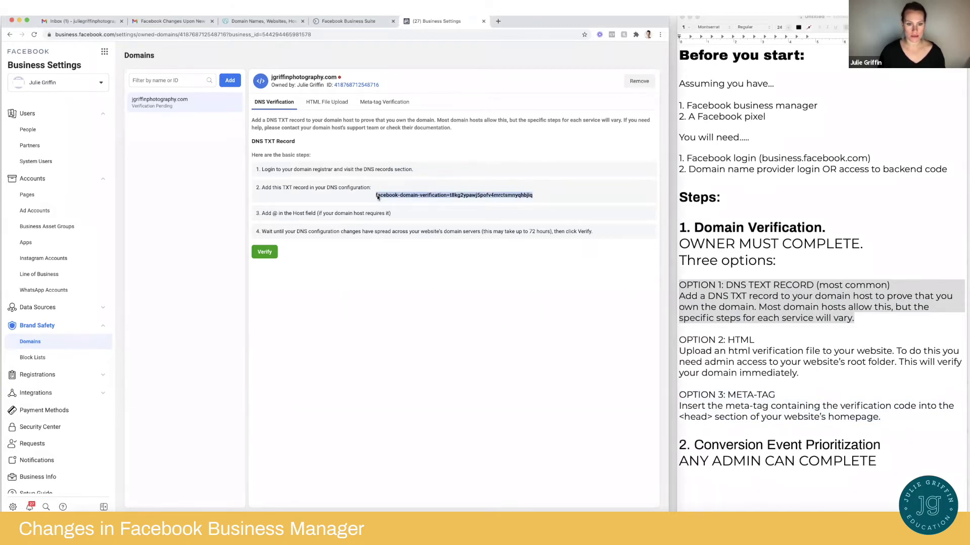
{"action": "right_click", "coordinate": [382, 196]}
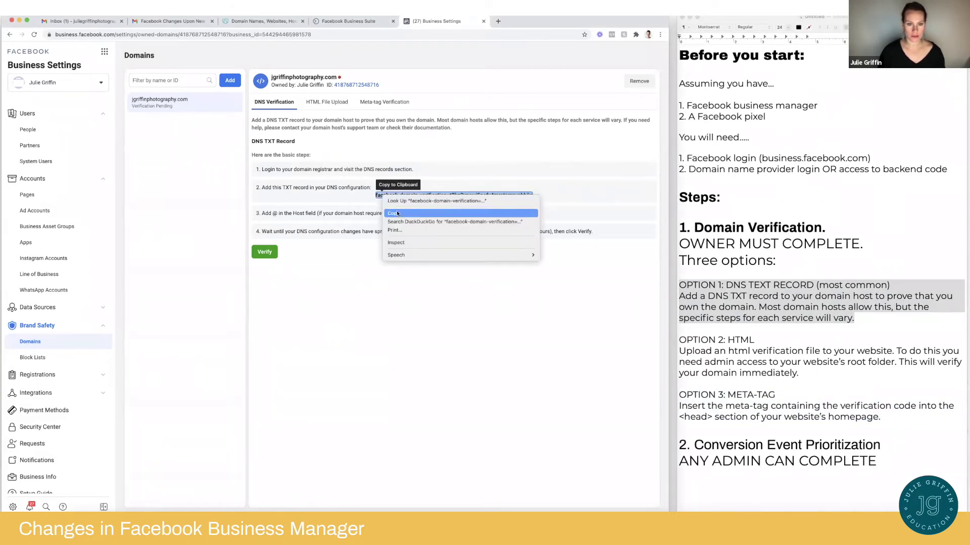
{"action": "left_click", "coordinate": [402, 216]}
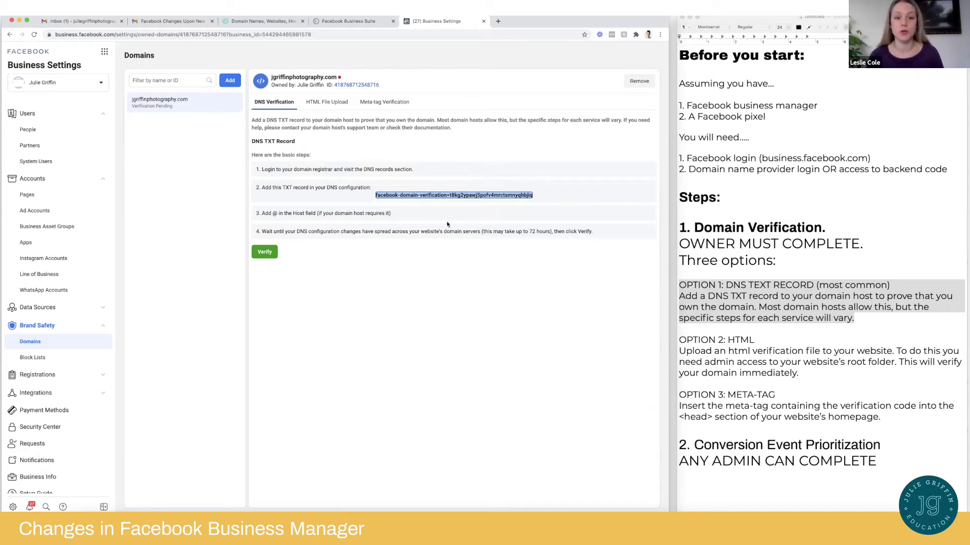
Sign in to GoDaddy with the account username and password
{"action": "left_click", "coordinate": [263, 22]}
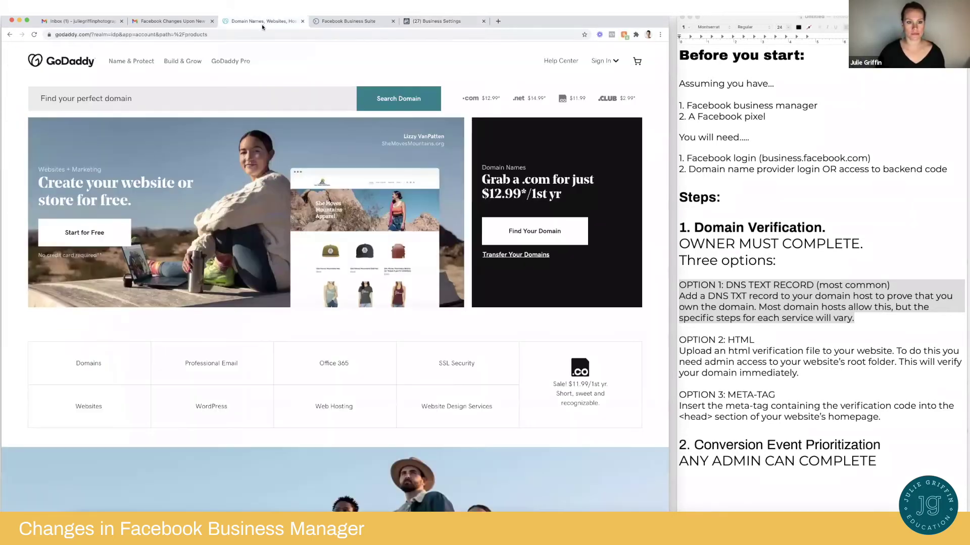
{"action": "left_click", "coordinate": [600, 61]}
{"action": "left_click", "coordinate": [559, 145]}
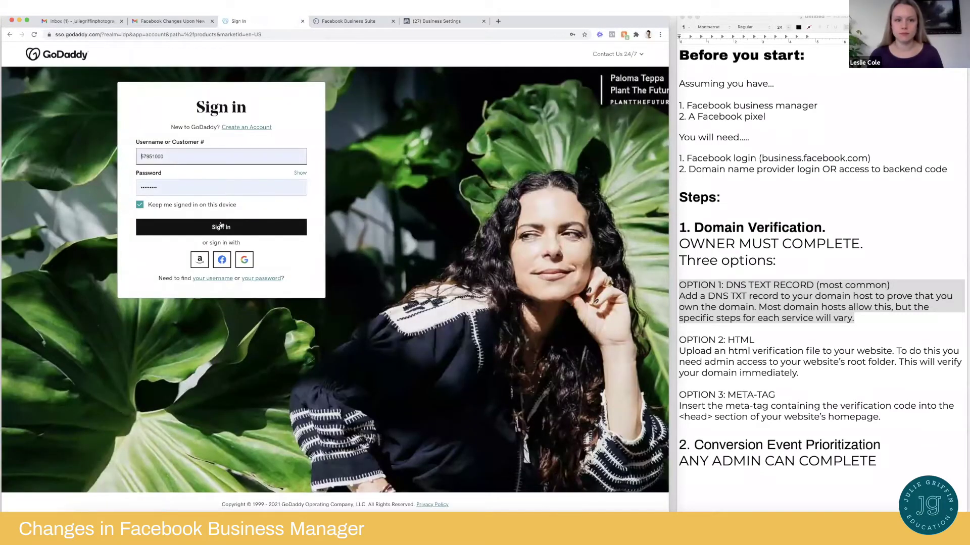
{"action": "left_click", "coordinate": [223, 229]}
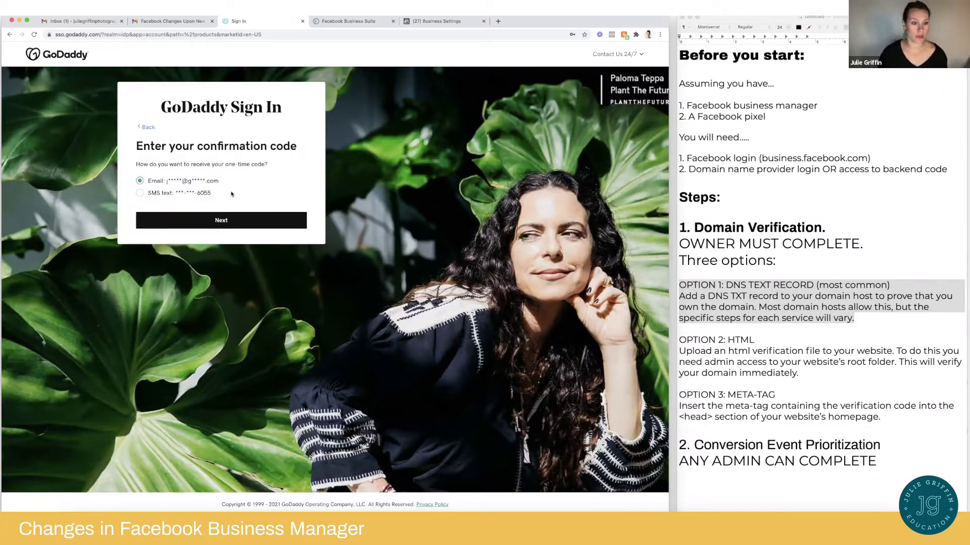
Complete two-step confirmation with the SMS code to reach the Domain Settings page
{"action": "left_click", "coordinate": [140, 193]}
{"action": "left_click", "coordinate": [224, 221]}
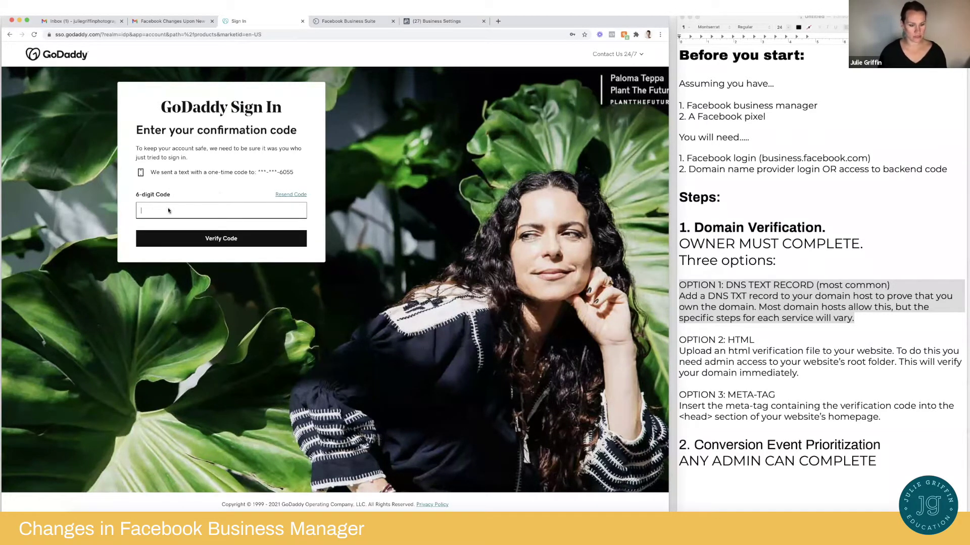
{"action": "key", "text": "super+v"}
{"action": "left_click", "coordinate": [230, 238]}
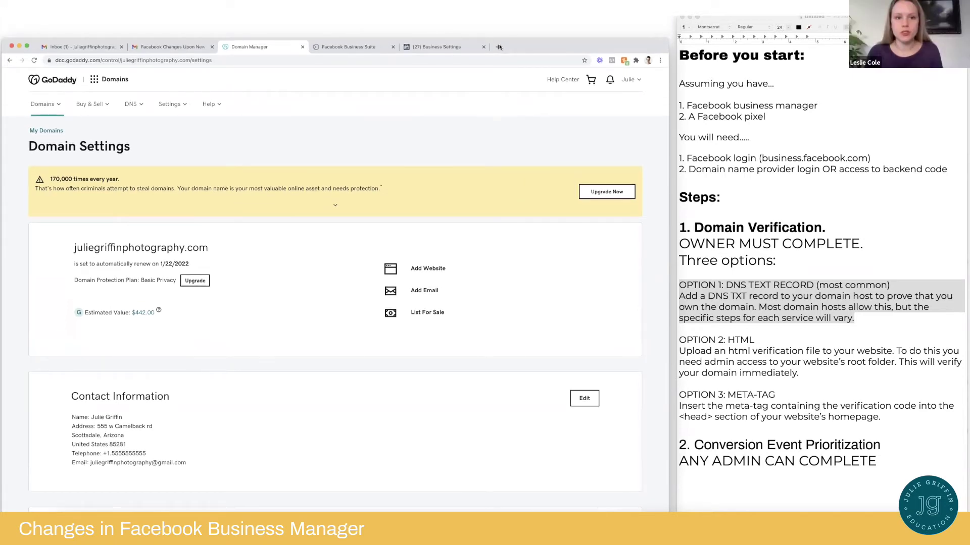
Load Squarespace in a new tab and open the jgriffinphotography.com domain from the Account Dashboard
{"action": "left_click", "coordinate": [498, 47]}
{"action": "type", "text": "square"}
{"action": "key", "text": "Return"}
{"action": "left_click", "coordinate": [561, 84]}
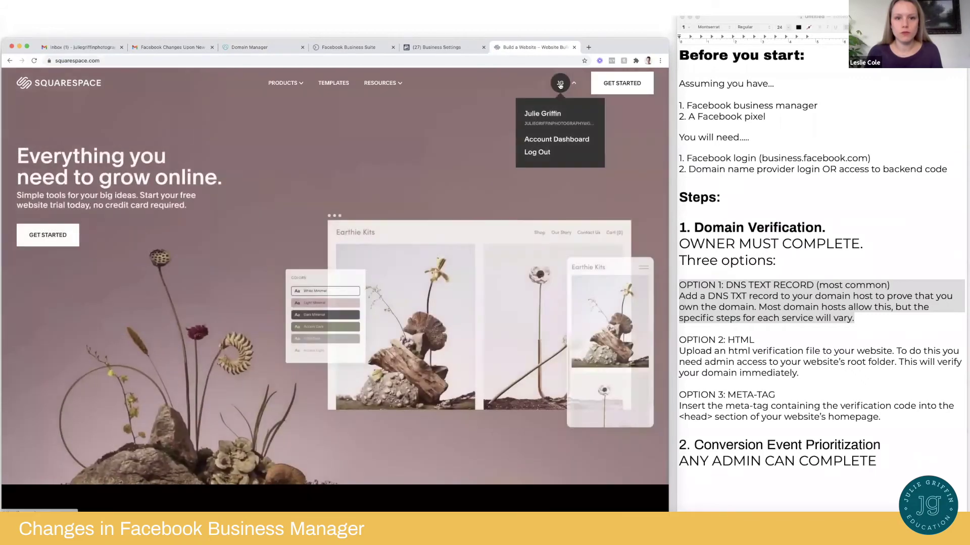
{"action": "left_click", "coordinate": [565, 137]}
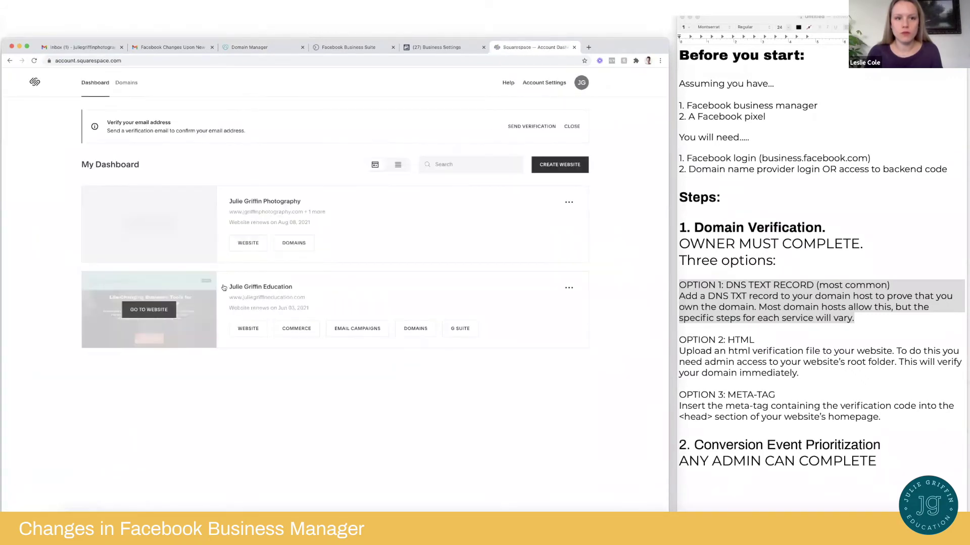
{"action": "left_click", "coordinate": [298, 243]}
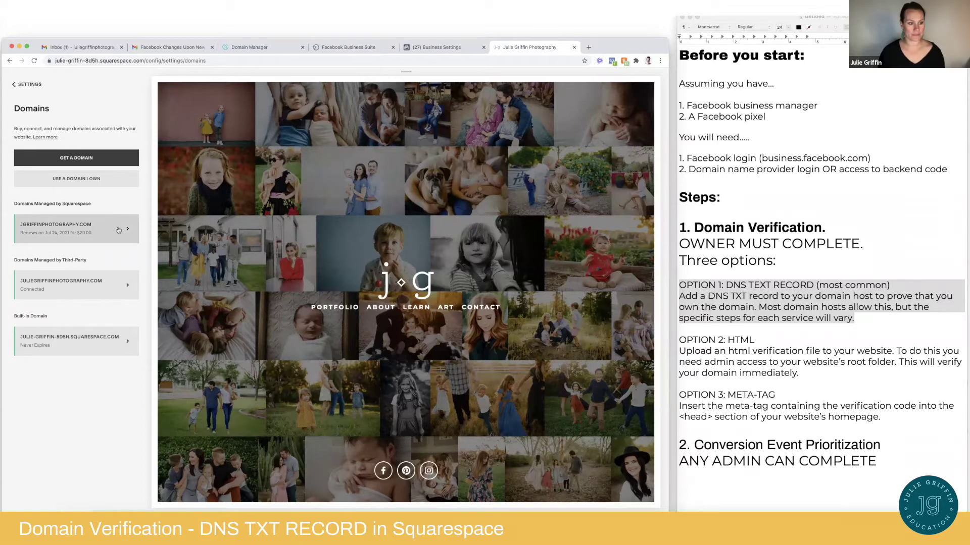
{"action": "left_click", "coordinate": [76, 230]}
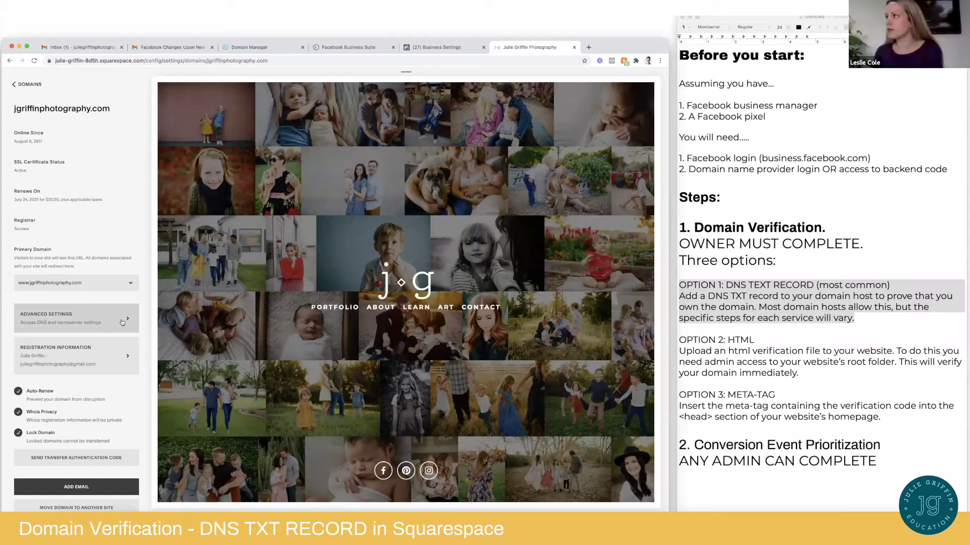
In Advanced Settings, add a custom TXT record containing the pasted Facebook verification string
{"action": "left_click", "coordinate": [98, 322]}
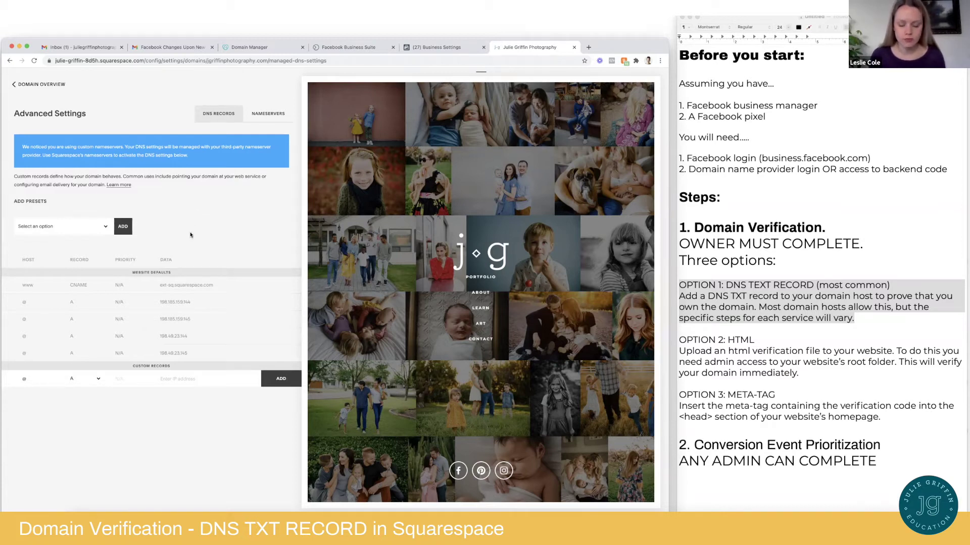
{"action": "left_click", "coordinate": [279, 381]}
{"action": "left_click", "coordinate": [97, 379]}
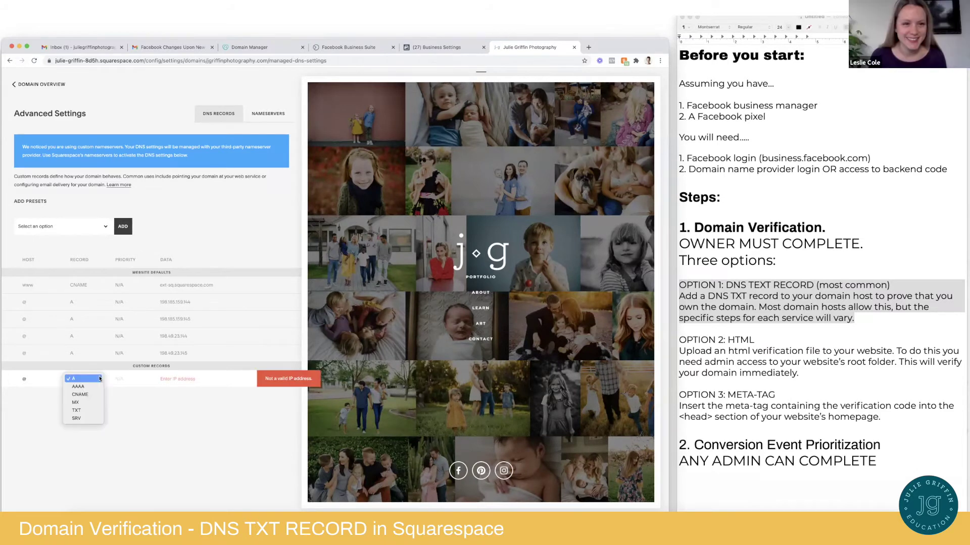
{"action": "left_click", "coordinate": [79, 413]}
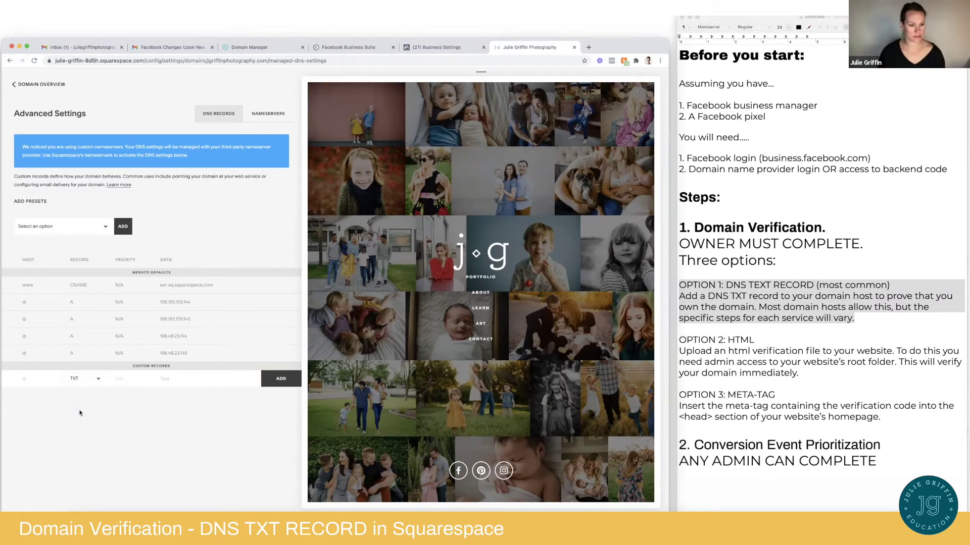
{"action": "left_click", "coordinate": [101, 383]}
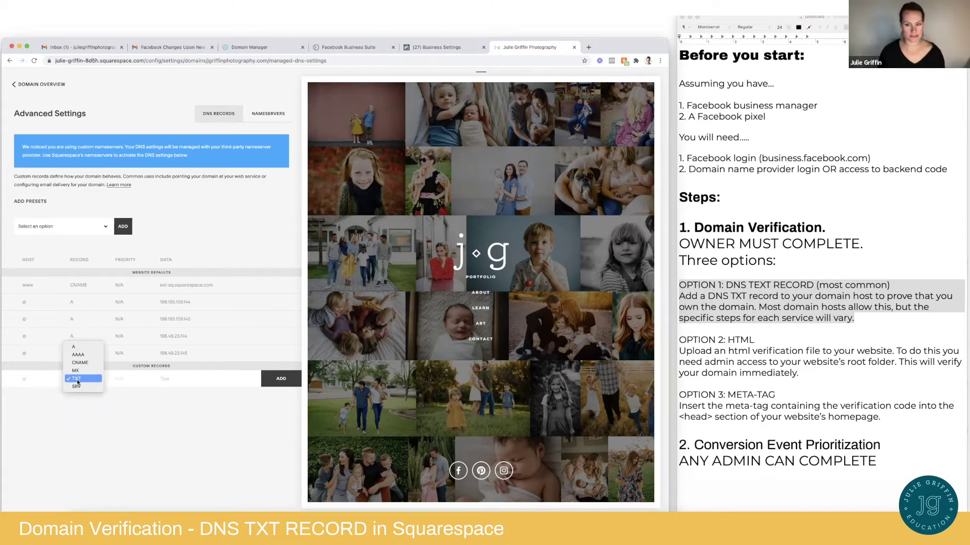
{"action": "left_click", "coordinate": [77, 383]}
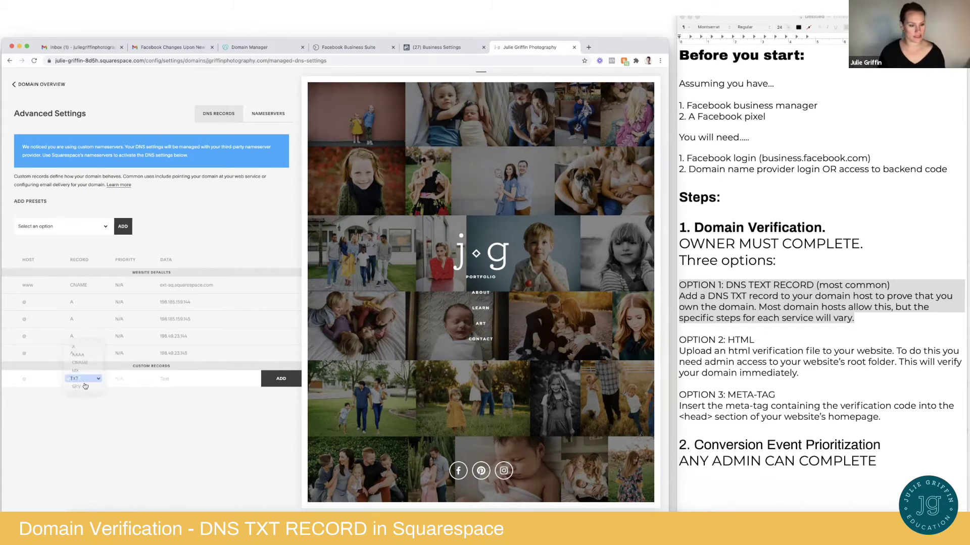
{"action": "left_click", "coordinate": [190, 383]}
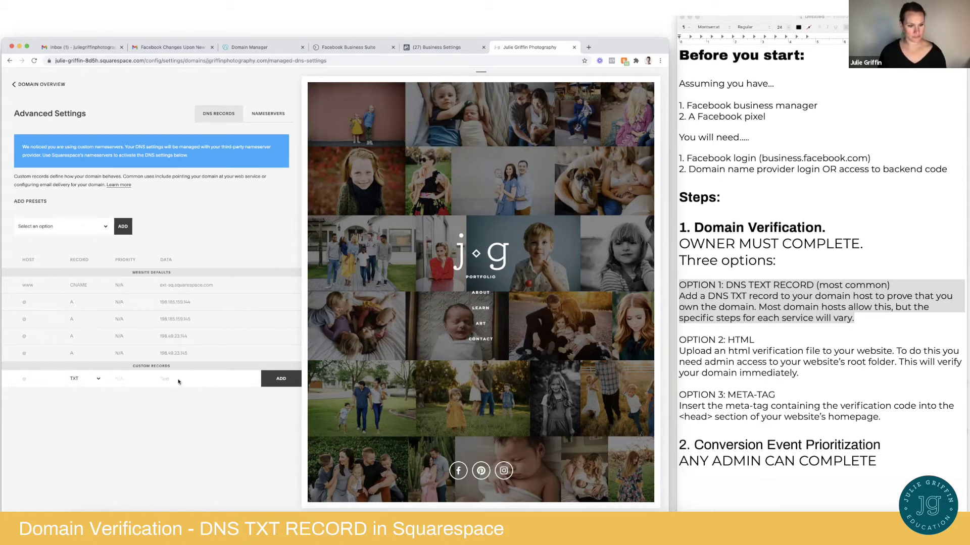
{"action": "key", "text": "super+v"}
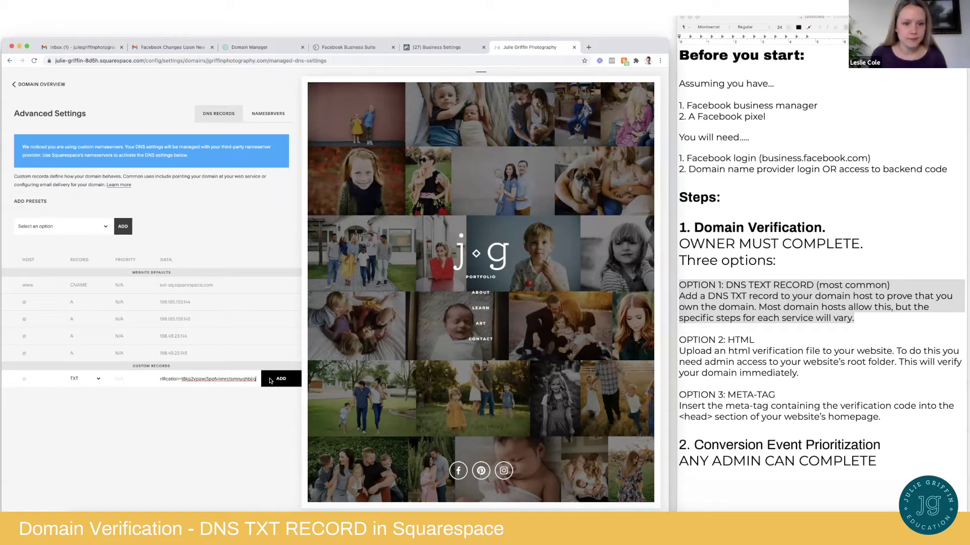
{"action": "left_click", "coordinate": [276, 382]}
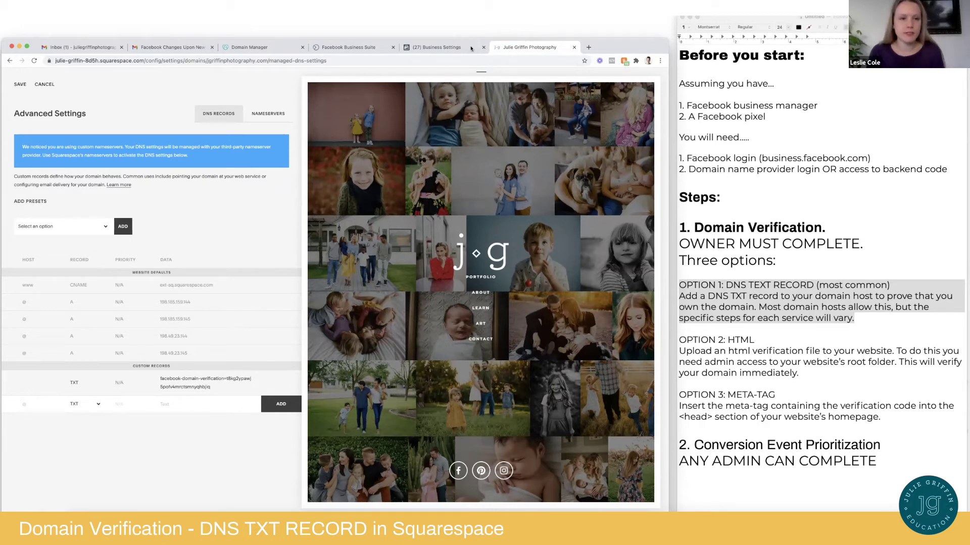
Save the DNS changes and return to the domain overview
{"action": "left_click", "coordinate": [20, 84]}
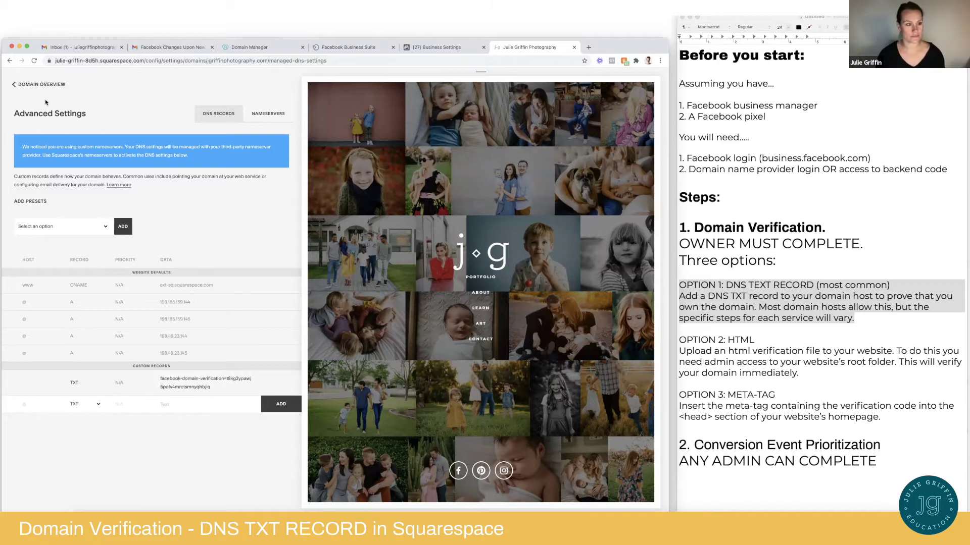
{"action": "left_click", "coordinate": [30, 84]}
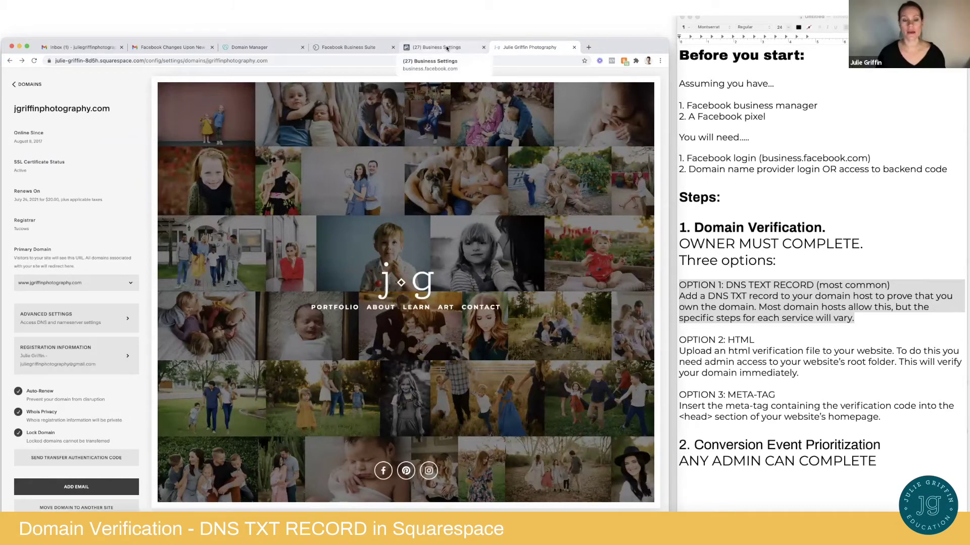
{"action": "left_click", "coordinate": [866, 319]}
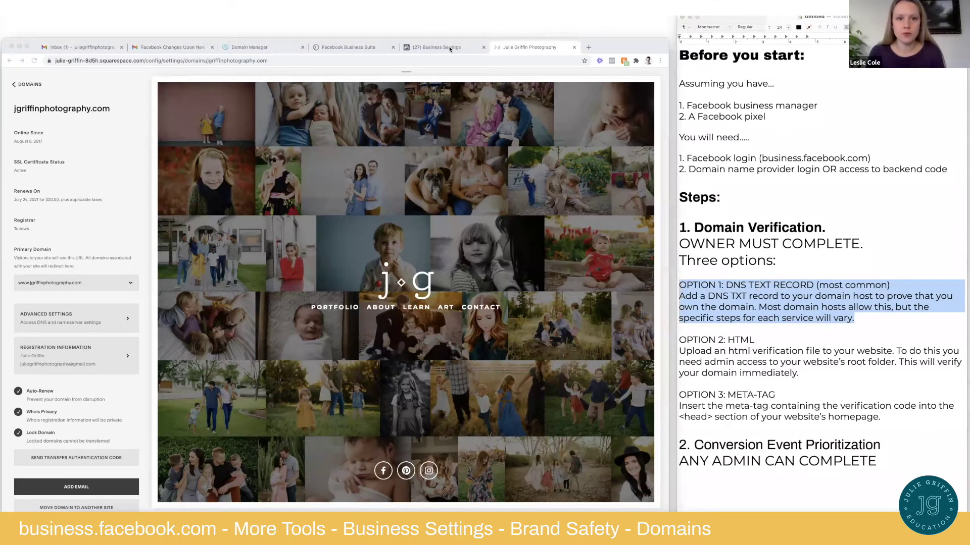
Verify jgriffinphotography.com on Facebook's Domains page and dismiss the verified confirmation
{"action": "left_click", "coordinate": [454, 49]}
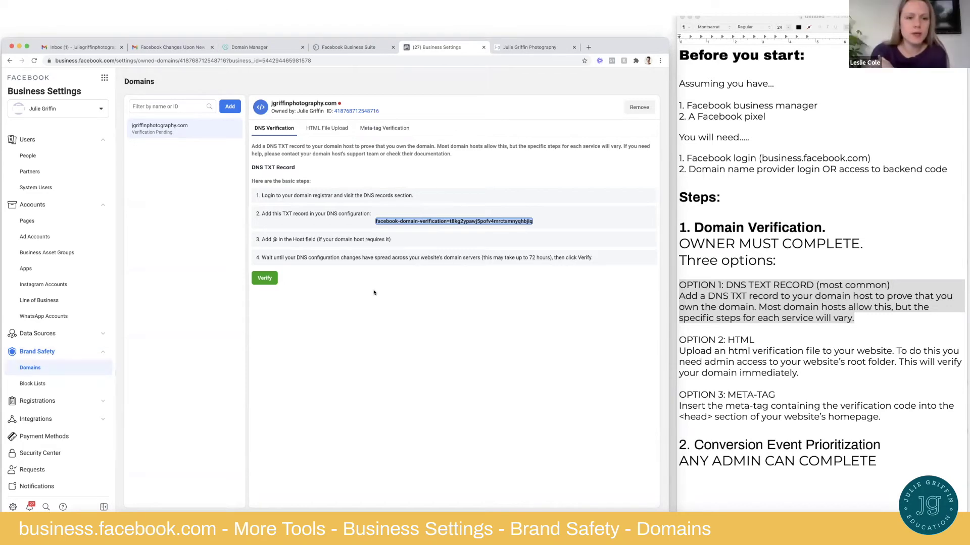
{"action": "left_click", "coordinate": [348, 283]}
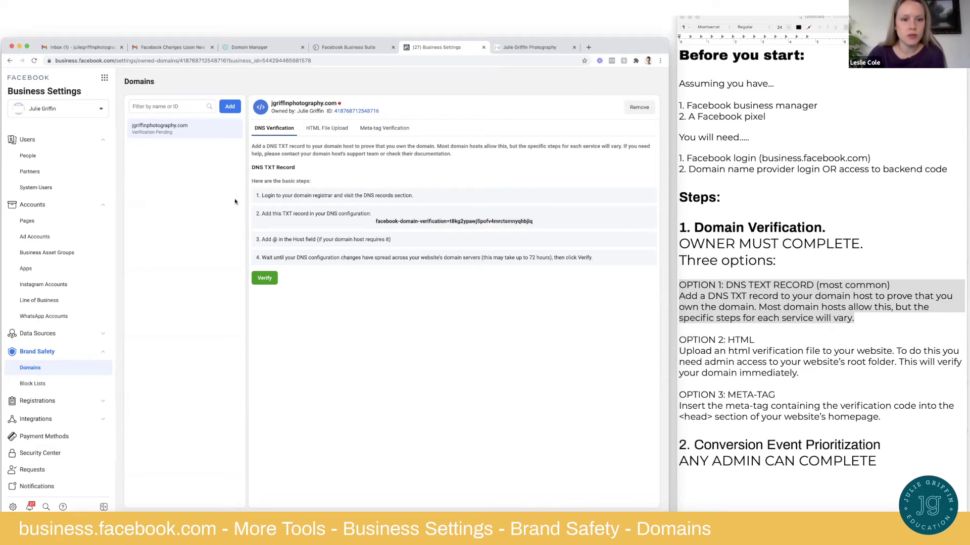
{"action": "left_click", "coordinate": [267, 279]}
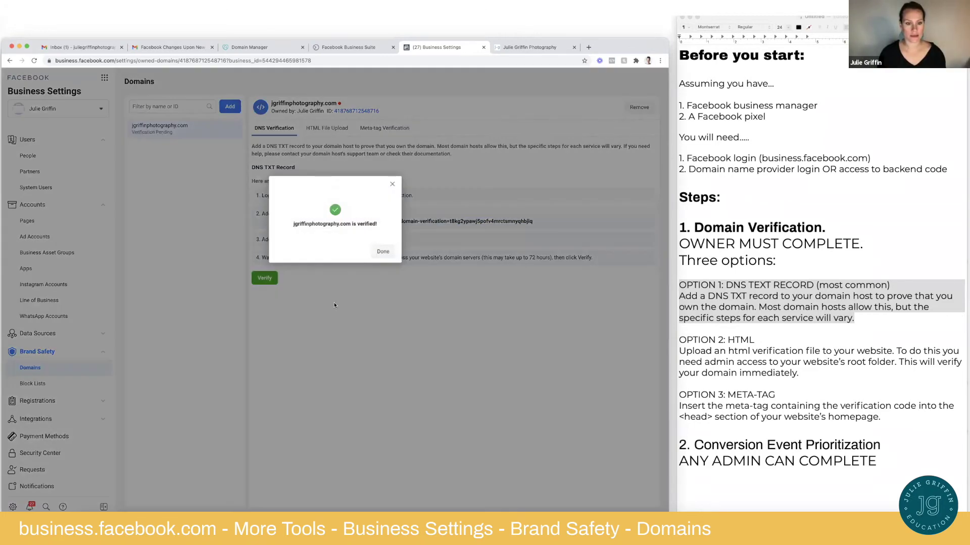
{"action": "left_click", "coordinate": [382, 252]}
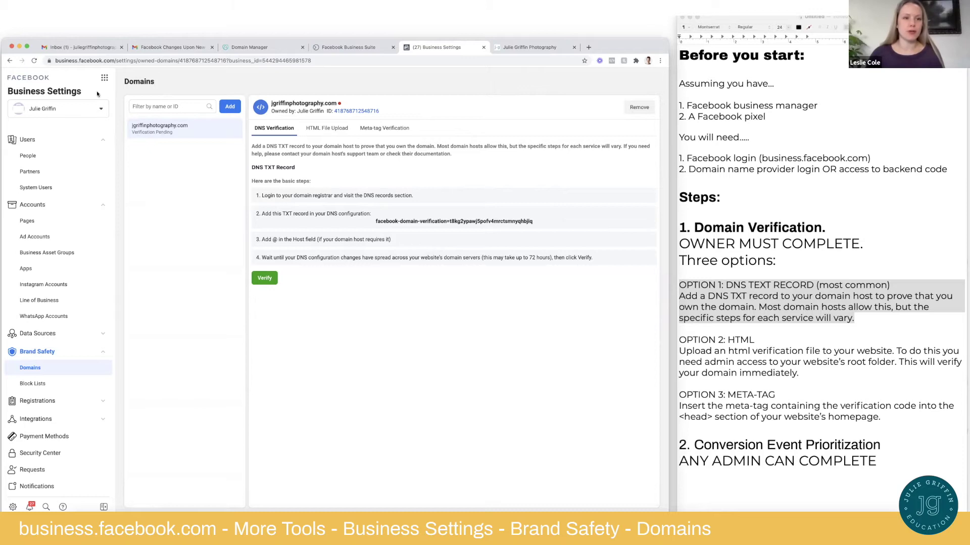
{"action": "left_click", "coordinate": [33, 61]}
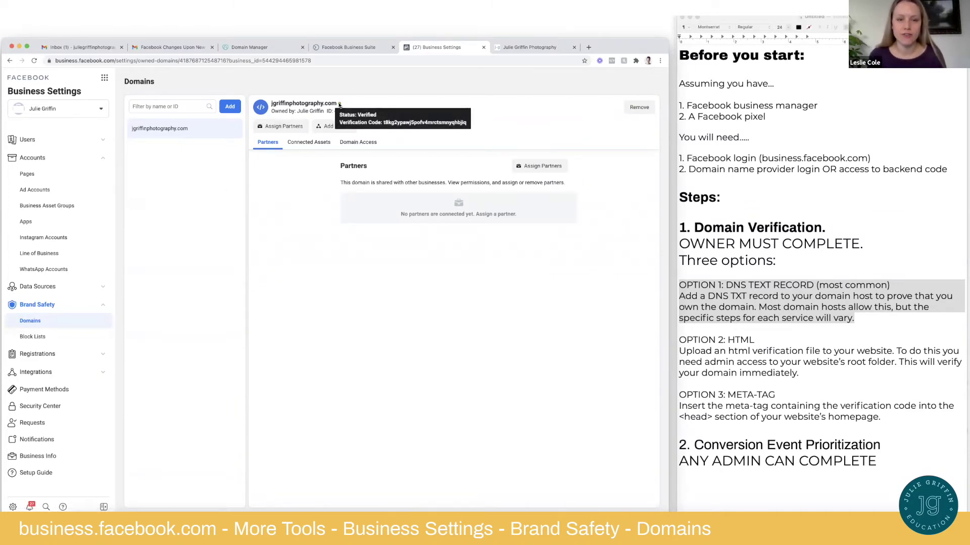
{"action": "mouse_move", "coordinate": [339, 104]}
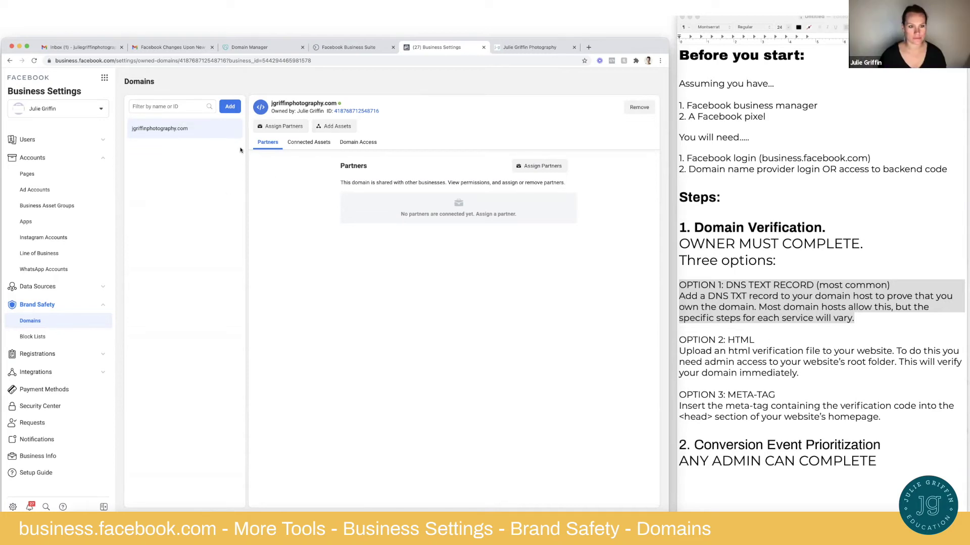
Add juliegriffinphotography.com as a new domain in Business Settings
{"action": "left_click", "coordinate": [231, 107]}
{"action": "left_click", "coordinate": [316, 221]}
{"action": "type", "text": "juliegriffinph"}
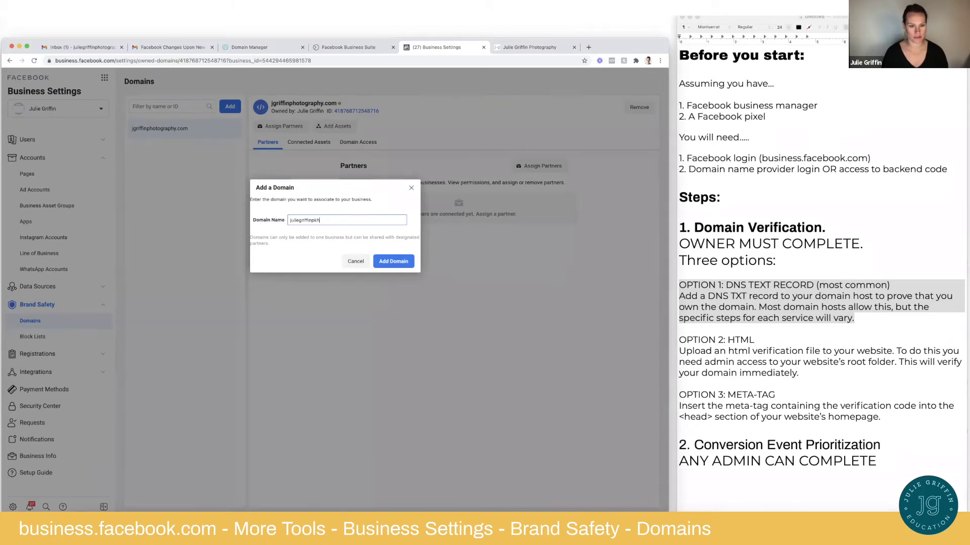
{"action": "type", "text": "otograp"}
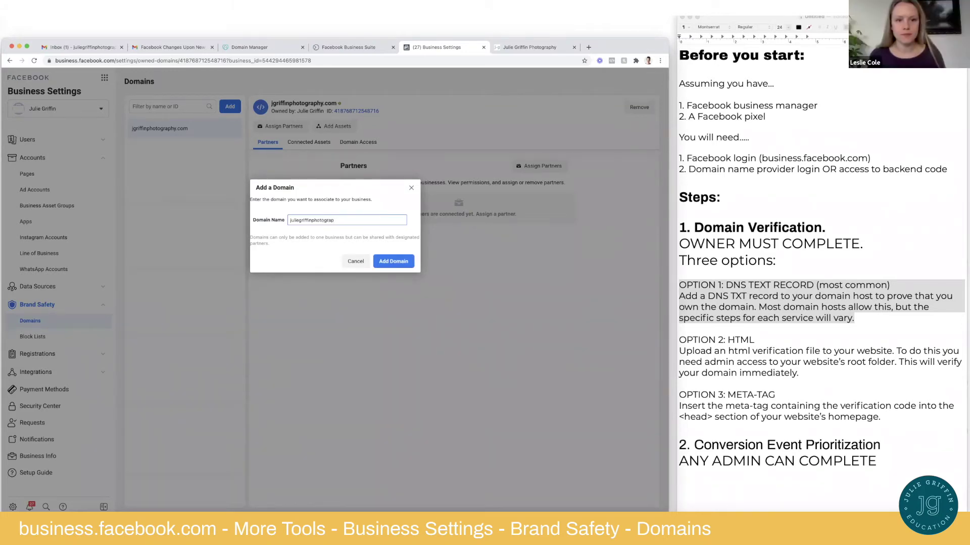
{"action": "type", "text": "hy.com"}
{"action": "left_click", "coordinate": [393, 261]}
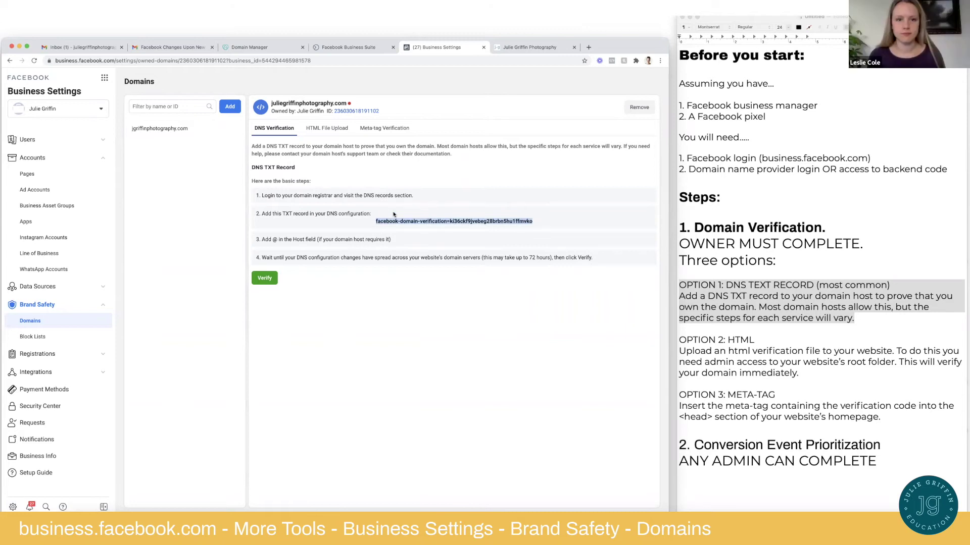
Copy its TXT verification string and return to the GoDaddy Domain Manager tab
{"action": "left_click", "coordinate": [405, 223]}
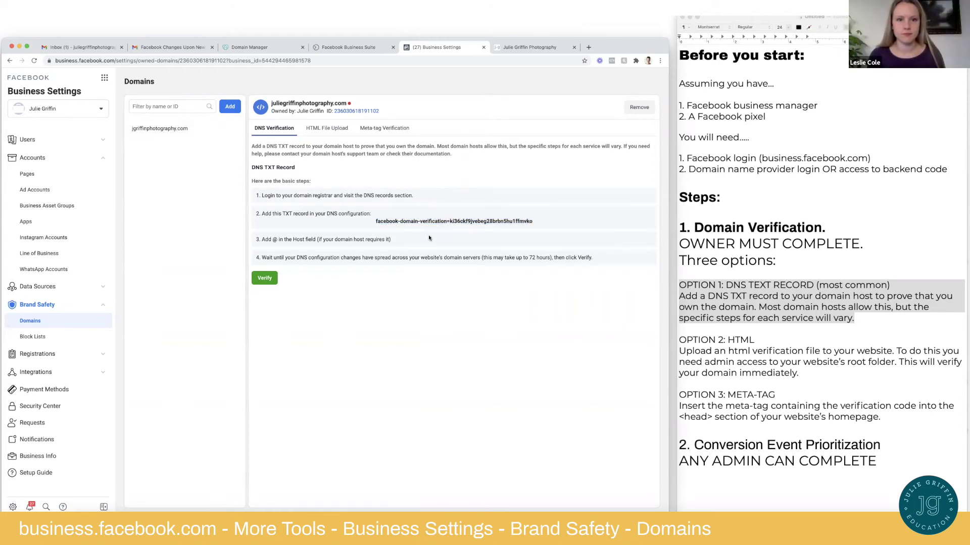
{"action": "key", "text": "ctrl+Tab"}
{"action": "left_click", "coordinate": [353, 47]}
{"action": "left_click", "coordinate": [273, 48]}
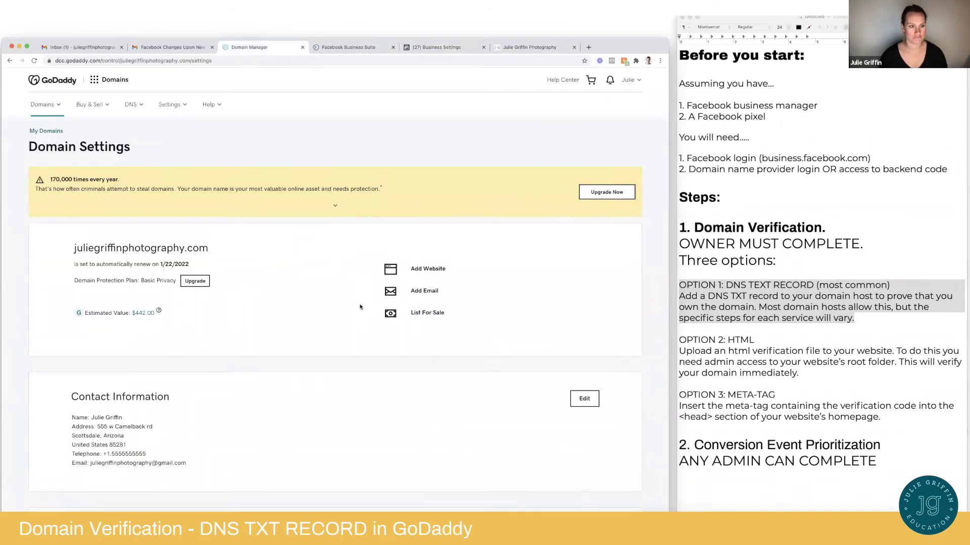
Open GoDaddy's Add DNS Hosting page and clear the partial text from its Domain Name field
{"action": "left_click", "coordinate": [138, 109]}
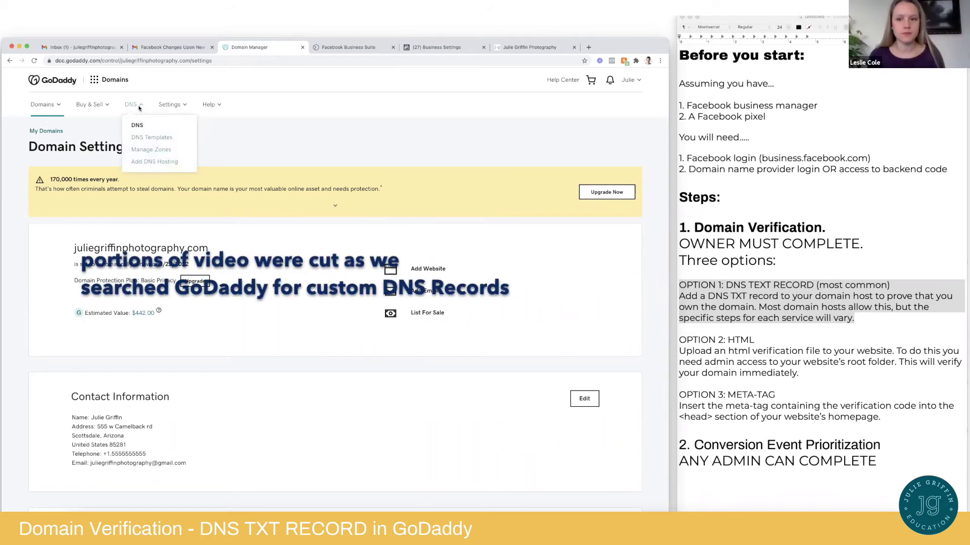
{"action": "left_click", "coordinate": [150, 160]}
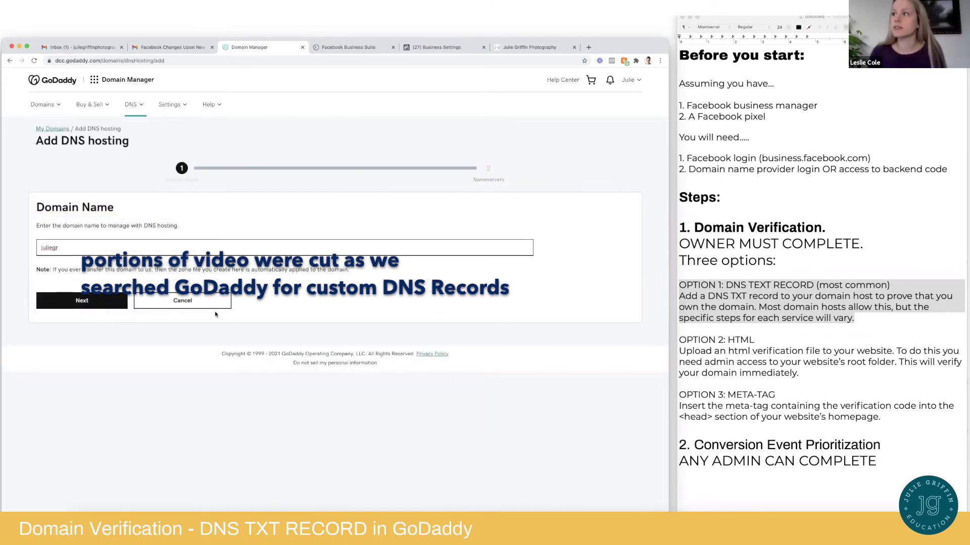
{"action": "left_click", "coordinate": [171, 105]}
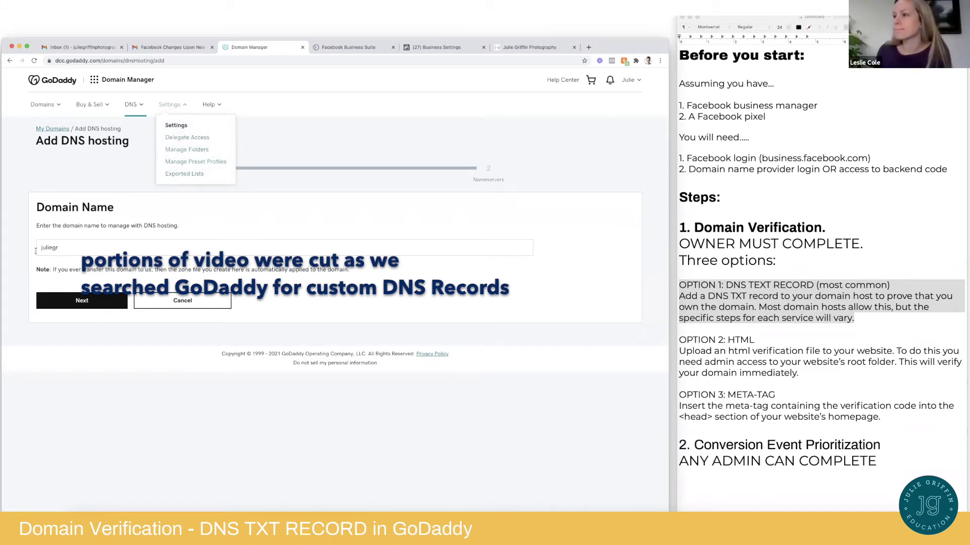
{"action": "double_click", "coordinate": [56, 242]}
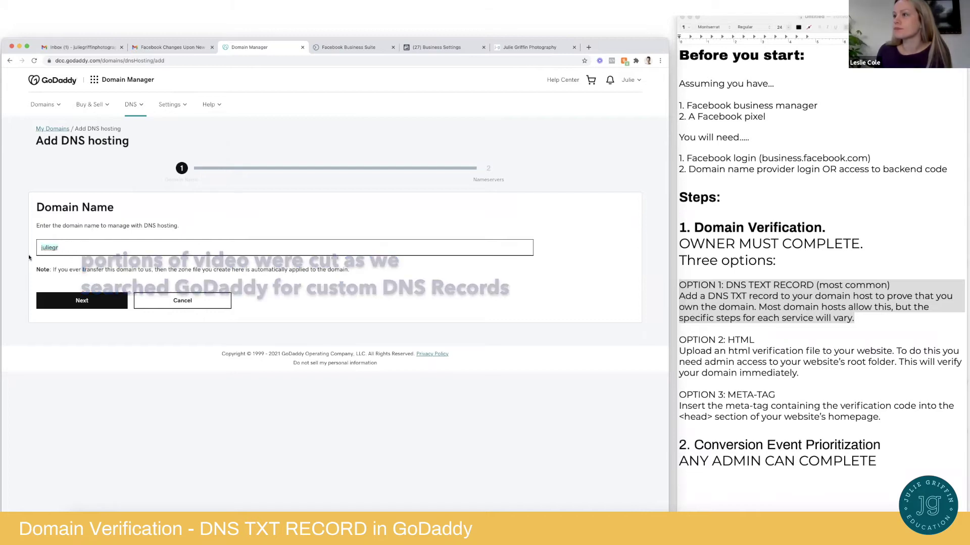
{"action": "key", "text": "BackSpace"}
{"action": "left_click", "coordinate": [148, 277]}
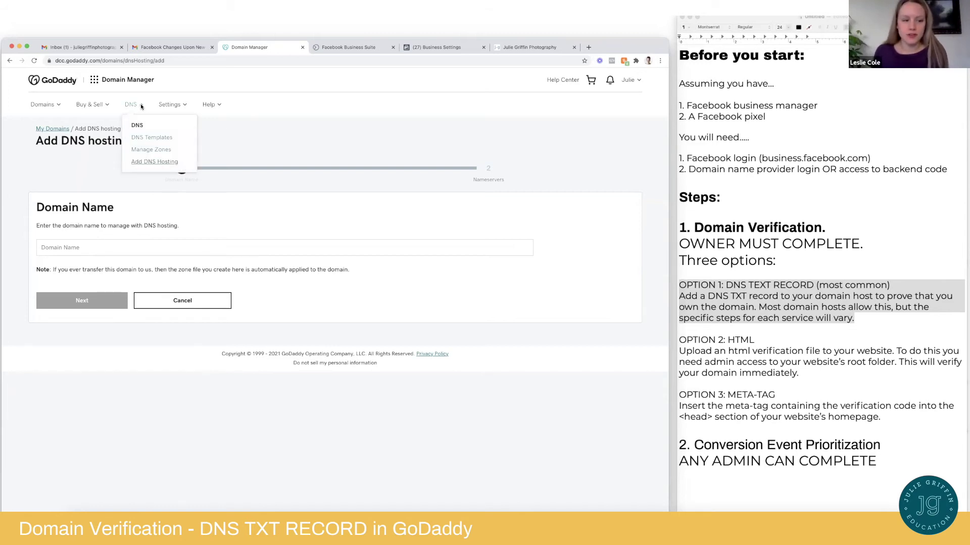
Go back to GoDaddy's My Domains list of becomingjuliegriffin.com and juliegriffinphotography.com
{"action": "mouse_move", "coordinate": [182, 106]}
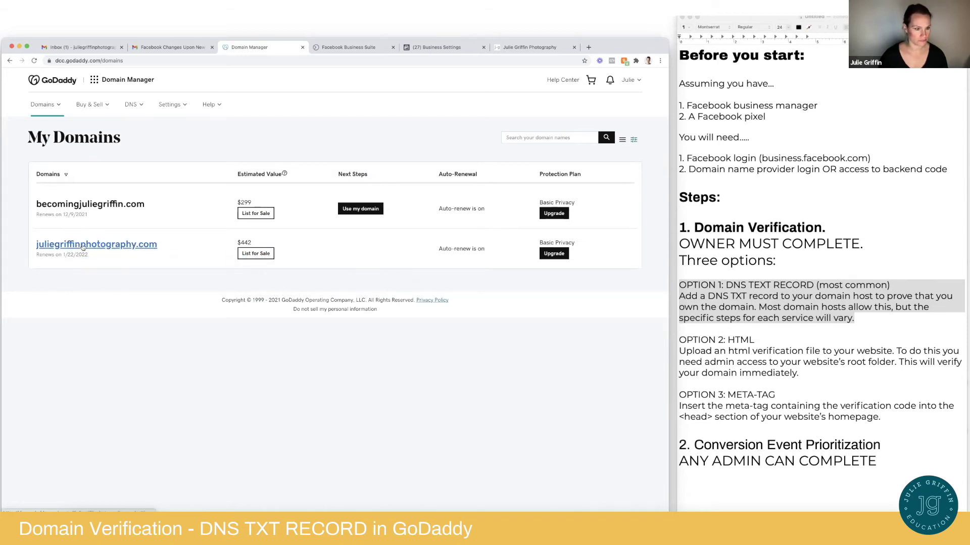
Open juliegriffinphotography.com's domain settings and launch Manage DNS under Additional Settings
{"action": "left_click", "coordinate": [119, 249]}
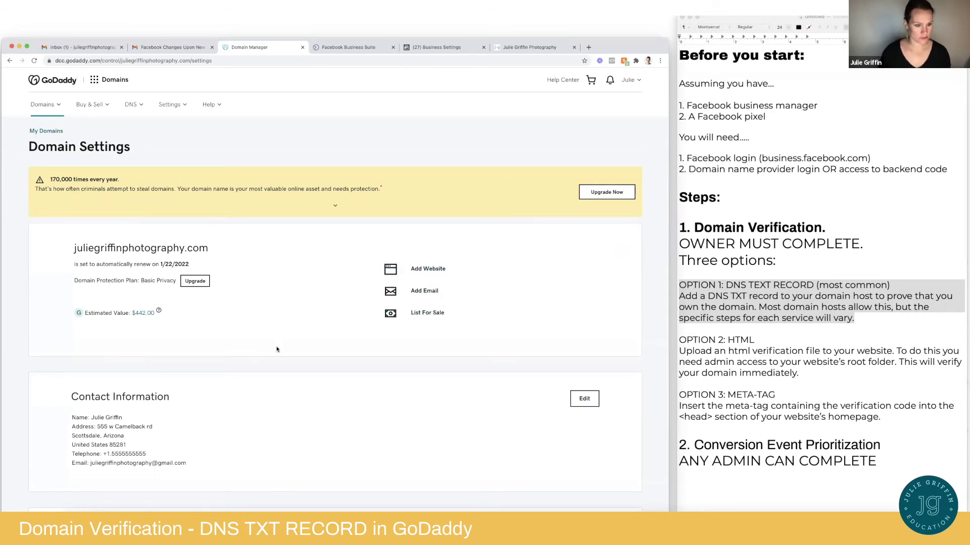
{"action": "scroll", "coordinate": [281, 345], "scroll_direction": "down", "scroll_amount": 7}
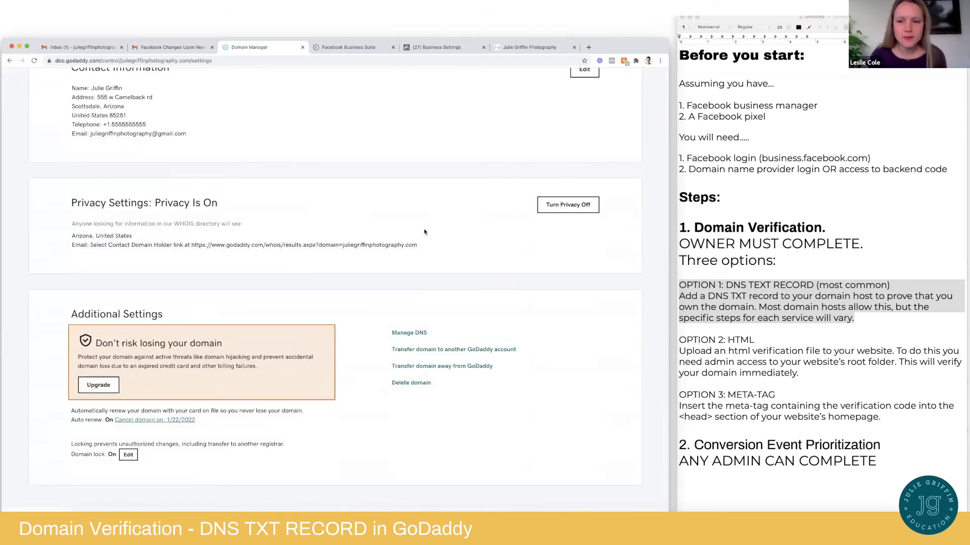
{"action": "scroll", "coordinate": [298, 221], "scroll_direction": "down", "scroll_amount": 1}
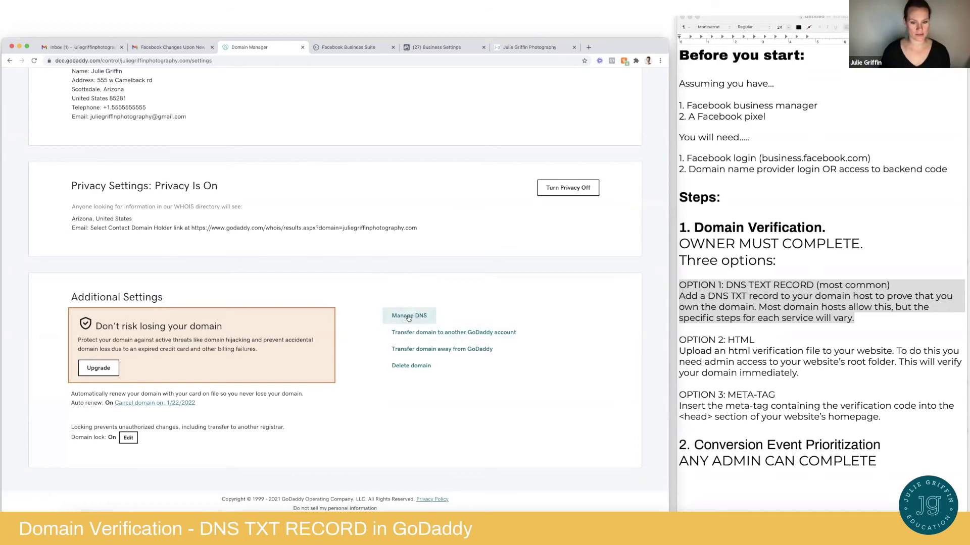
{"action": "scroll", "coordinate": [353, 201], "scroll_direction": "up", "scroll_amount": 1}
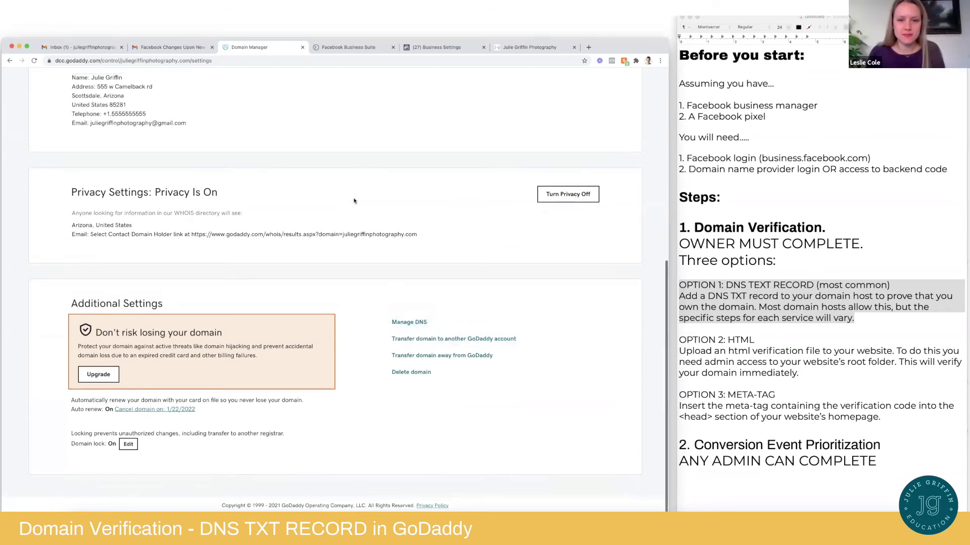
{"action": "scroll", "coordinate": [354, 201], "scroll_direction": "up", "scroll_amount": 10}
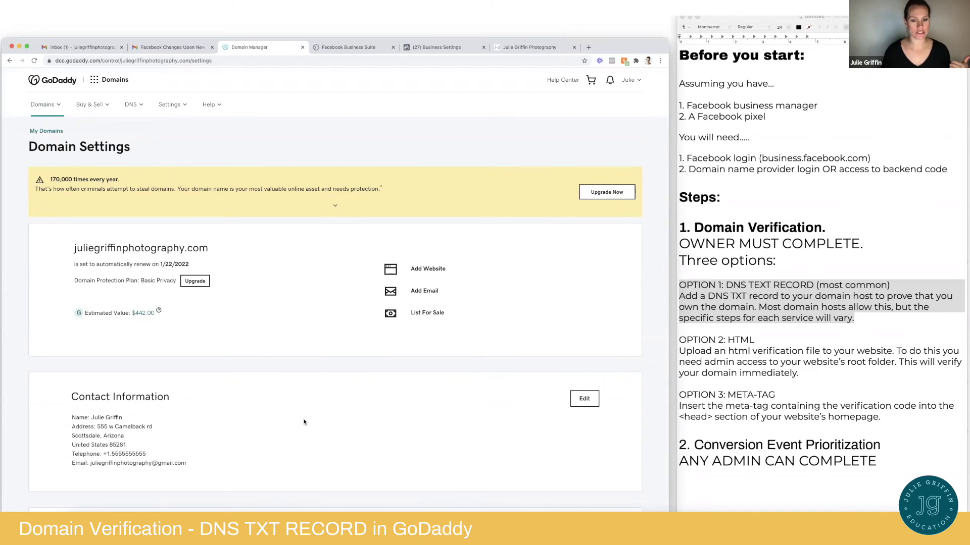
{"action": "scroll", "coordinate": [305, 422], "scroll_direction": "down", "scroll_amount": 7}
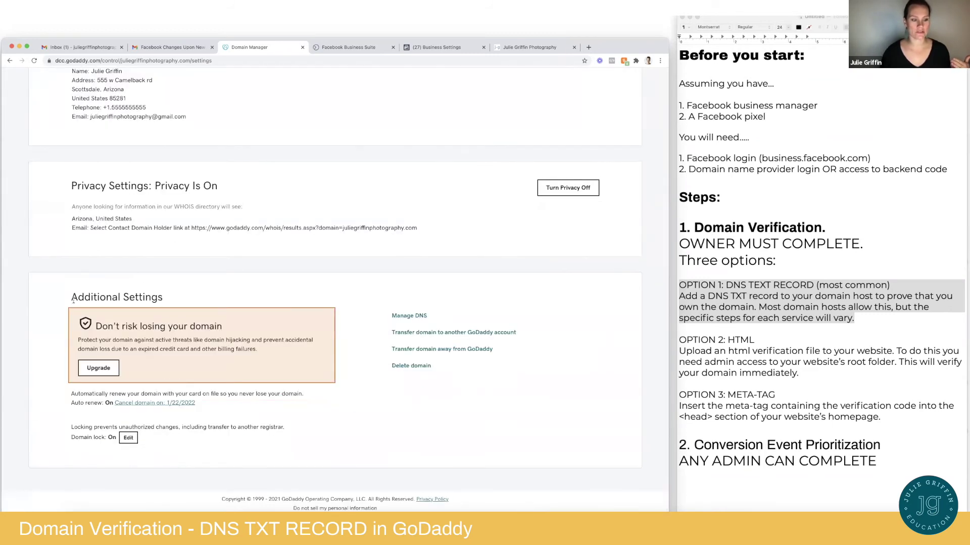
{"action": "left_click_drag", "start_coordinate": [73, 301], "coordinate": [251, 308]}
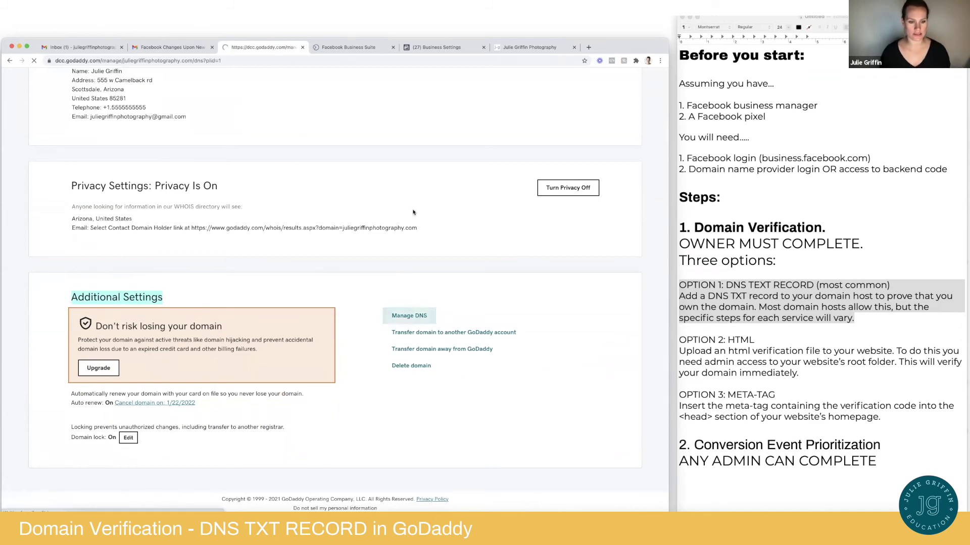
{"action": "left_click", "coordinate": [420, 316]}
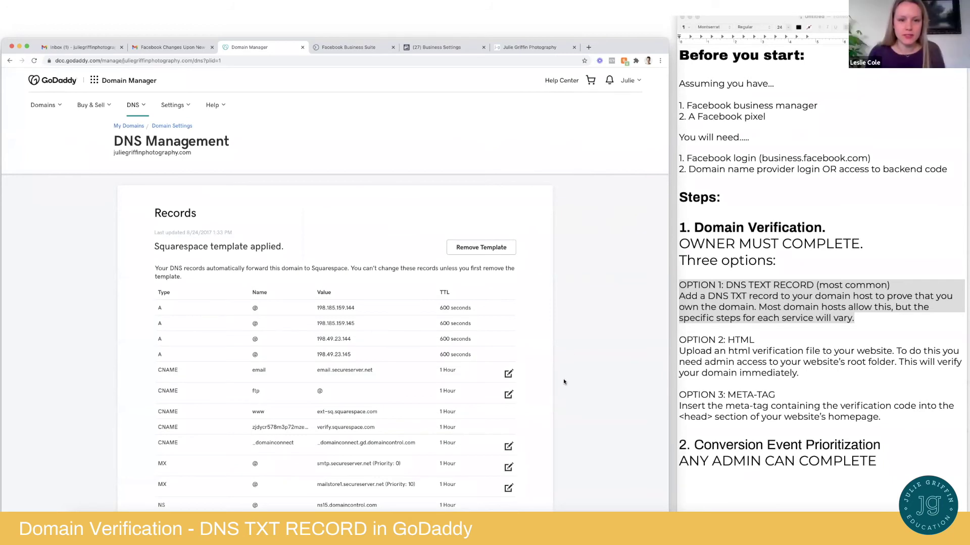
Start a new DNS record for juliegriffinphotography.com and make it a TXT record
{"action": "scroll", "coordinate": [568, 388], "scroll_direction": "down", "scroll_amount": 5}
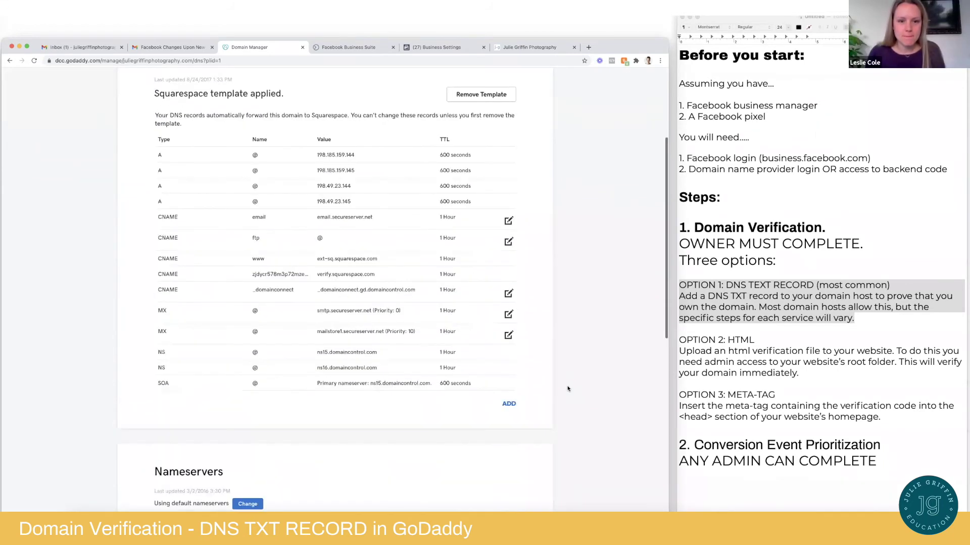
{"action": "scroll", "coordinate": [570, 369], "scroll_direction": "down", "scroll_amount": 1}
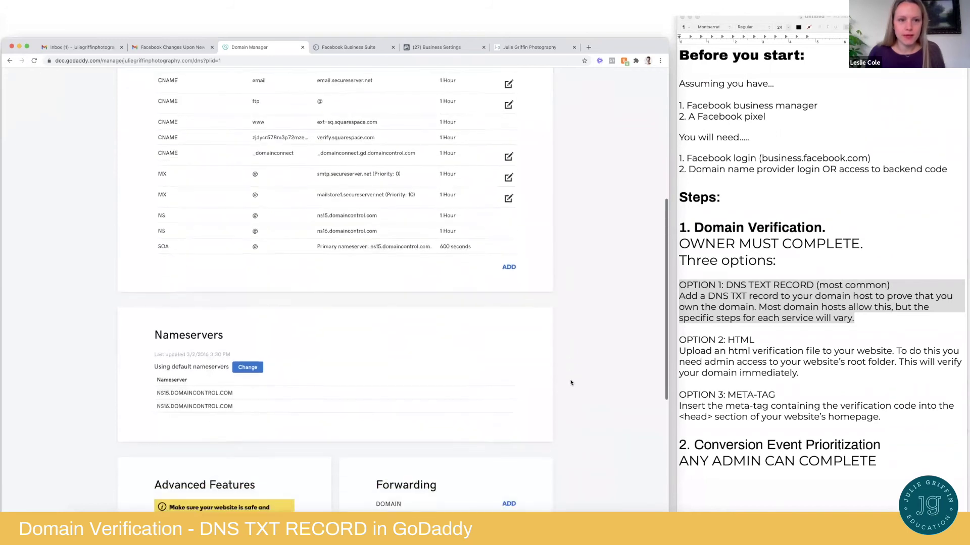
{"action": "scroll", "coordinate": [571, 383], "scroll_direction": "down", "scroll_amount": 5}
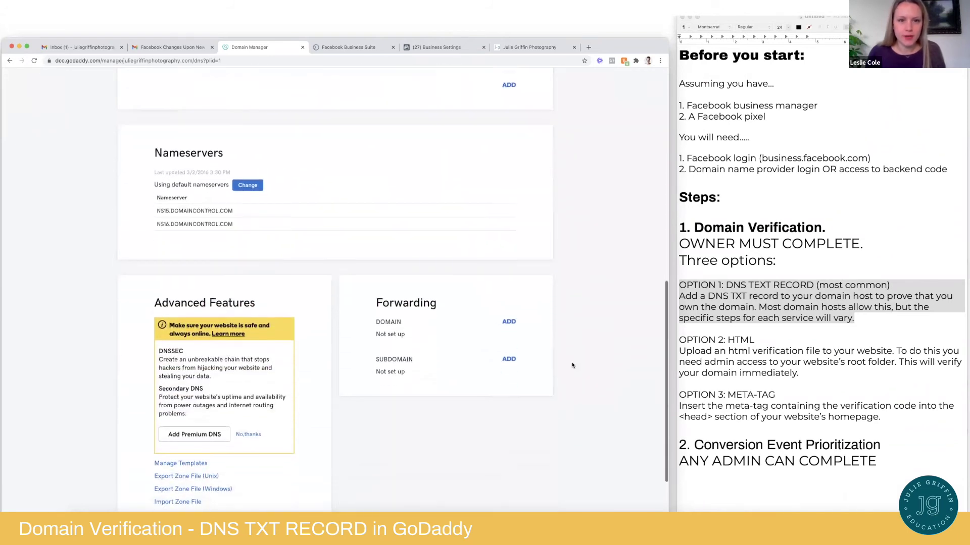
{"action": "scroll", "coordinate": [361, 145], "scroll_direction": "up", "scroll_amount": 7}
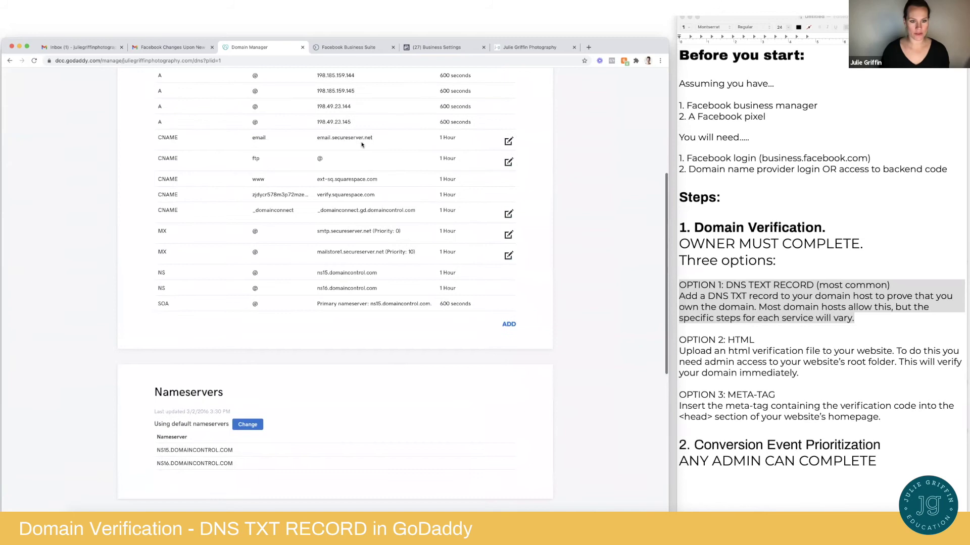
{"action": "scroll", "coordinate": [602, 247], "scroll_direction": "up", "scroll_amount": 4}
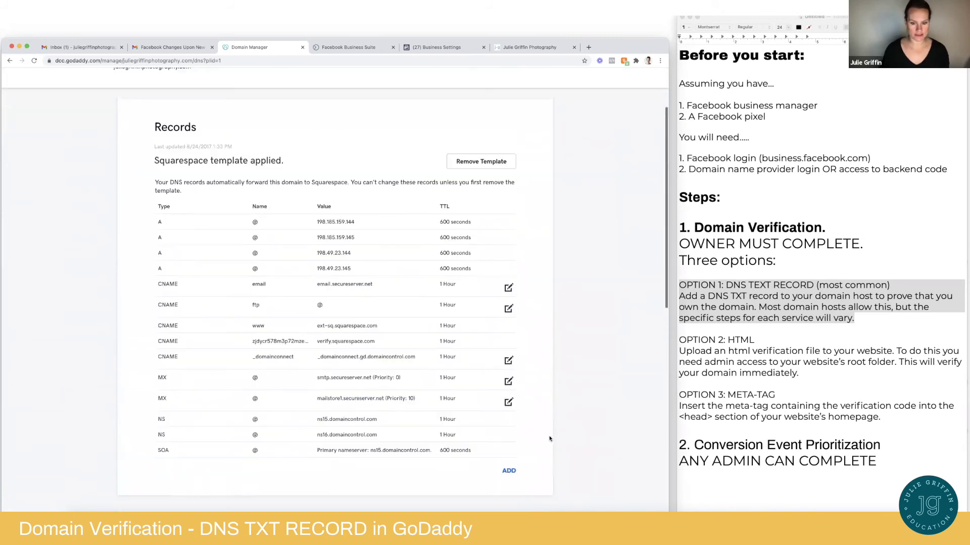
{"action": "left_click", "coordinate": [511, 472]}
{"action": "scroll", "coordinate": [353, 445], "scroll_direction": "down", "scroll_amount": 3}
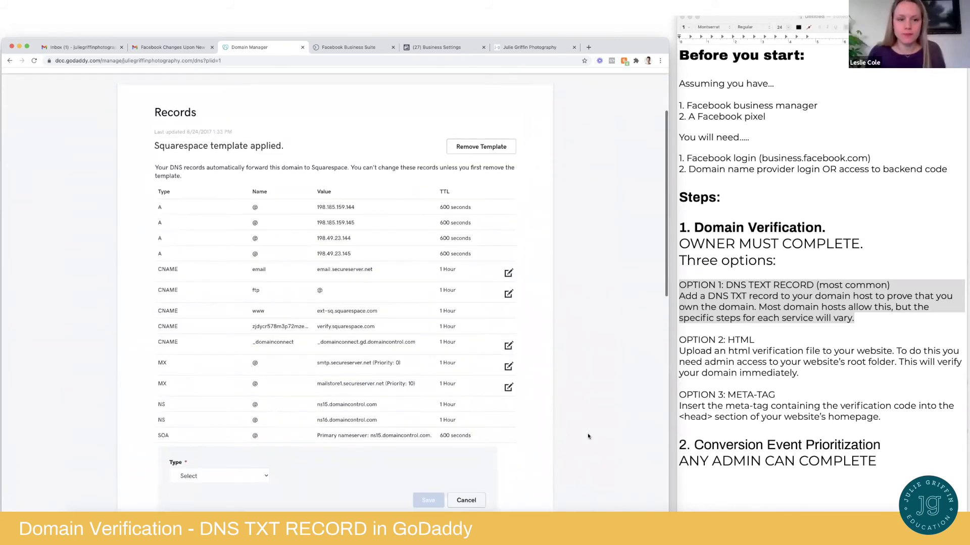
{"action": "left_click", "coordinate": [220, 400]}
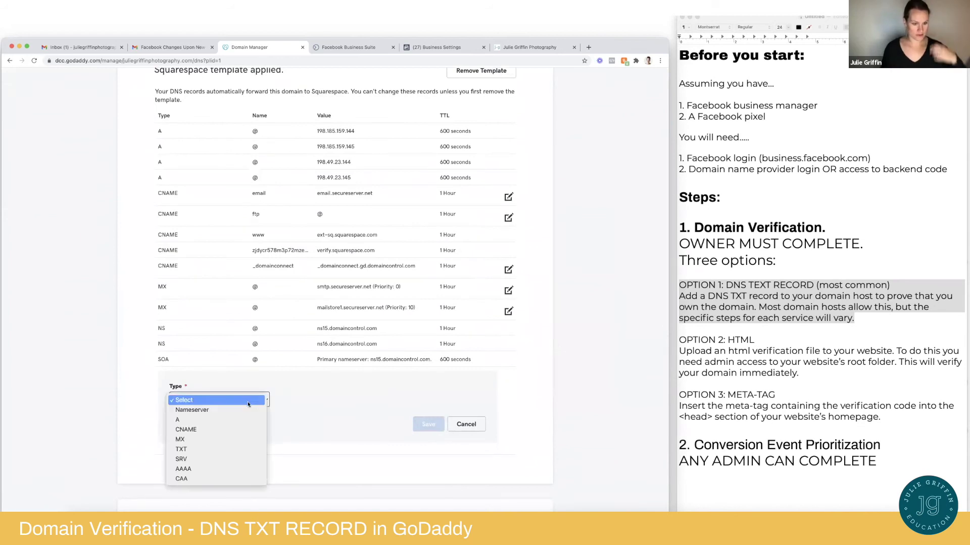
{"action": "left_click", "coordinate": [188, 450]}
Set host @, paste the Facebook verification string, choose 1/2 Hour TTL, and save
{"action": "left_click", "coordinate": [313, 400]}
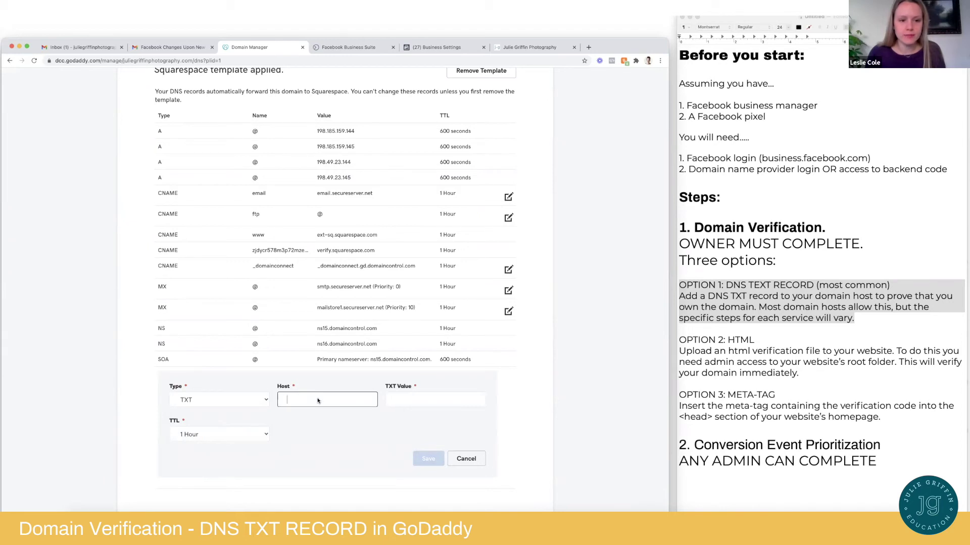
{"action": "type", "text": "@"}
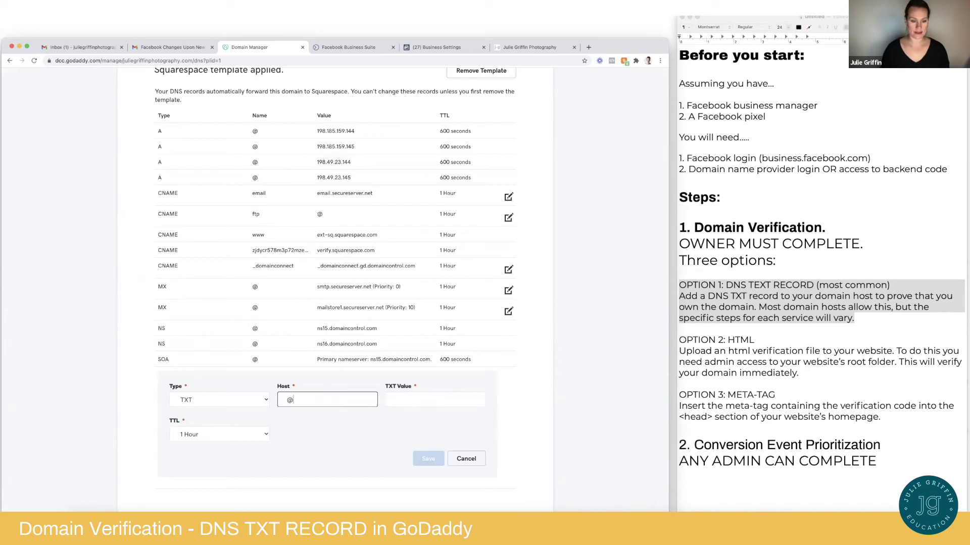
{"action": "left_click", "coordinate": [425, 400]}
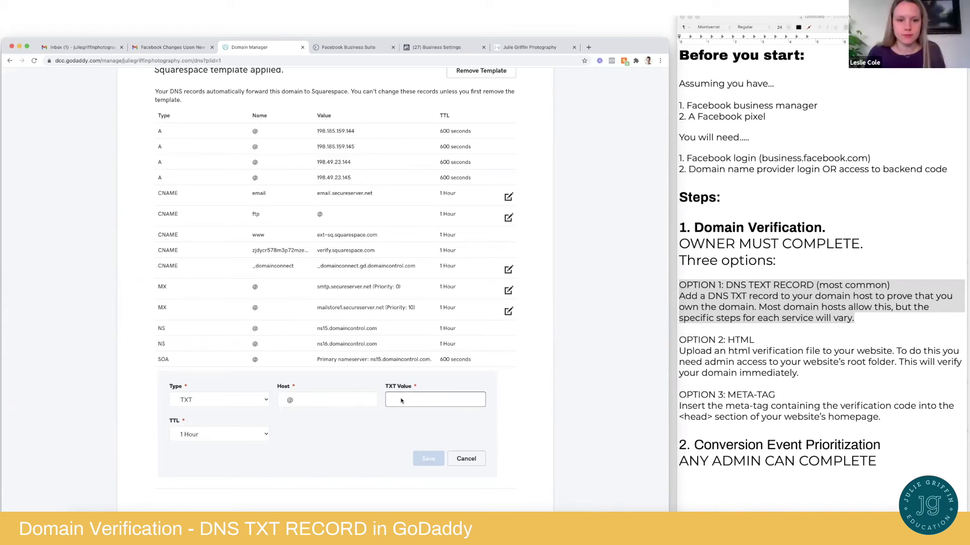
{"action": "key", "text": "super+v"}
{"action": "left_click", "coordinate": [222, 435]}
{"action": "left_click", "coordinate": [222, 426]}
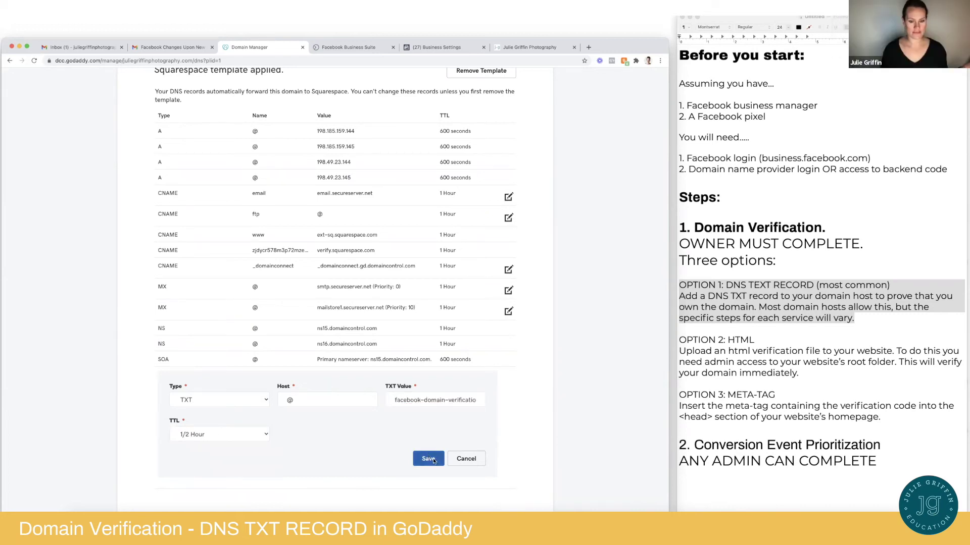
{"action": "left_click", "coordinate": [428, 460]}
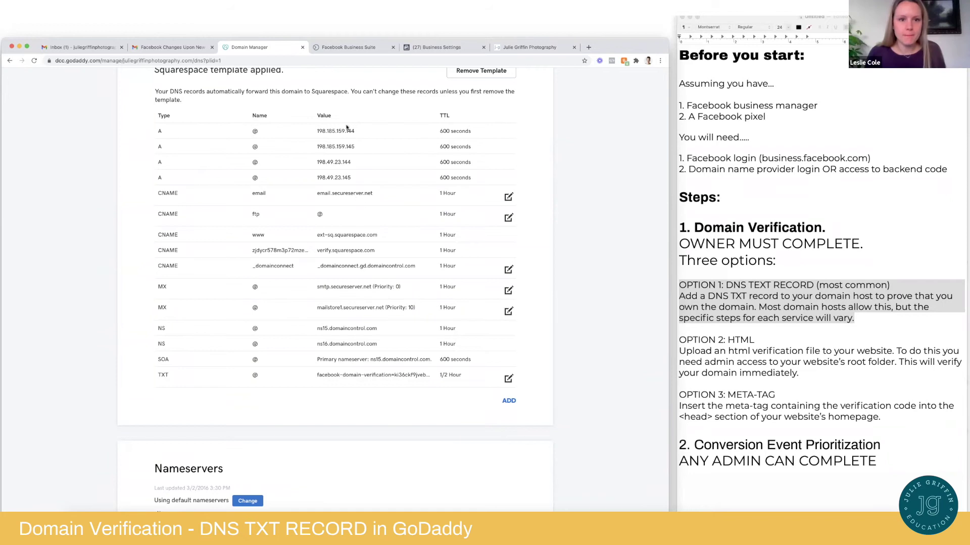
Compare Facebook's verification instructions with the GoDaddy DNS records, then close the GoDaddy page
{"action": "left_click", "coordinate": [447, 47]}
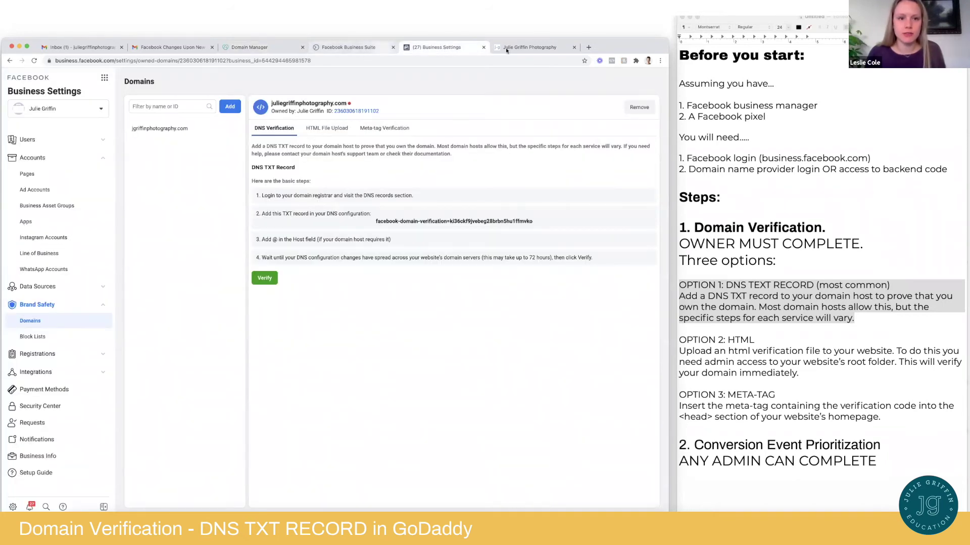
{"action": "left_click", "coordinate": [265, 48]}
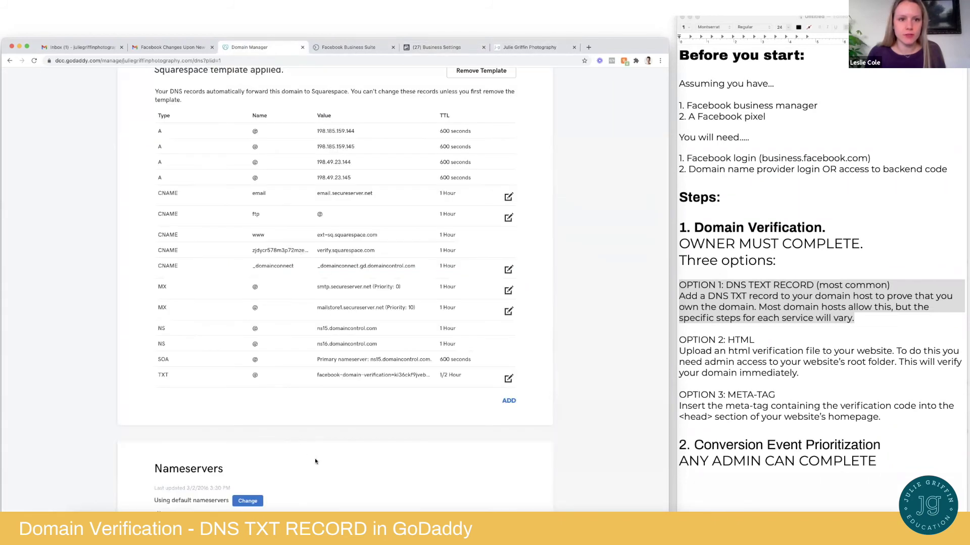
{"action": "scroll", "coordinate": [314, 458], "scroll_direction": "down", "scroll_amount": 2}
{"action": "scroll", "coordinate": [330, 416], "scroll_direction": "up", "scroll_amount": 4}
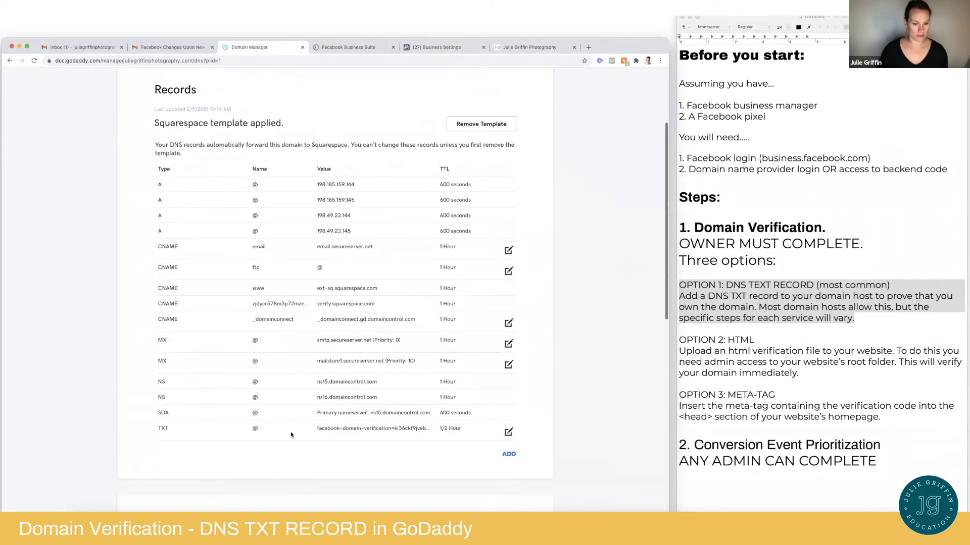
{"action": "scroll", "coordinate": [127, 162], "scroll_direction": "up", "scroll_amount": 5}
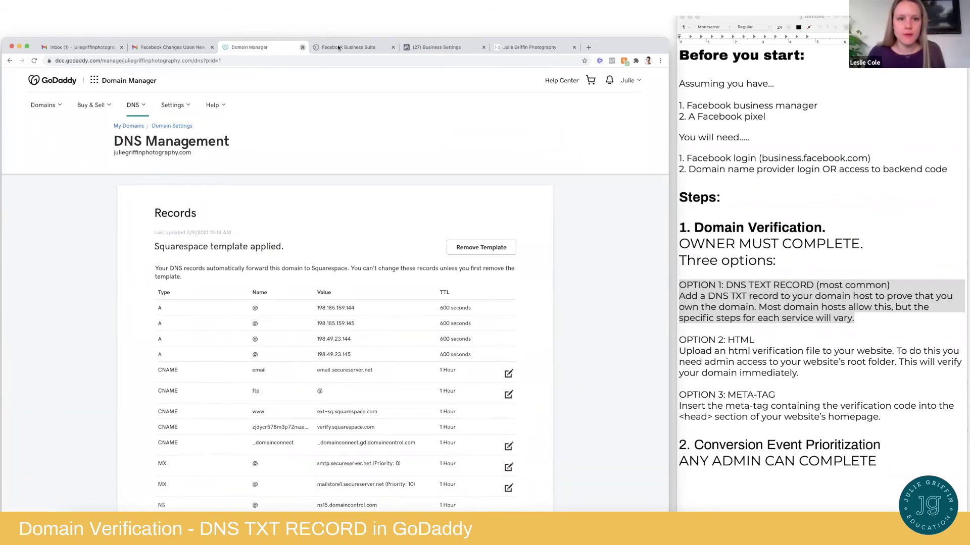
{"action": "left_click", "coordinate": [303, 47]}
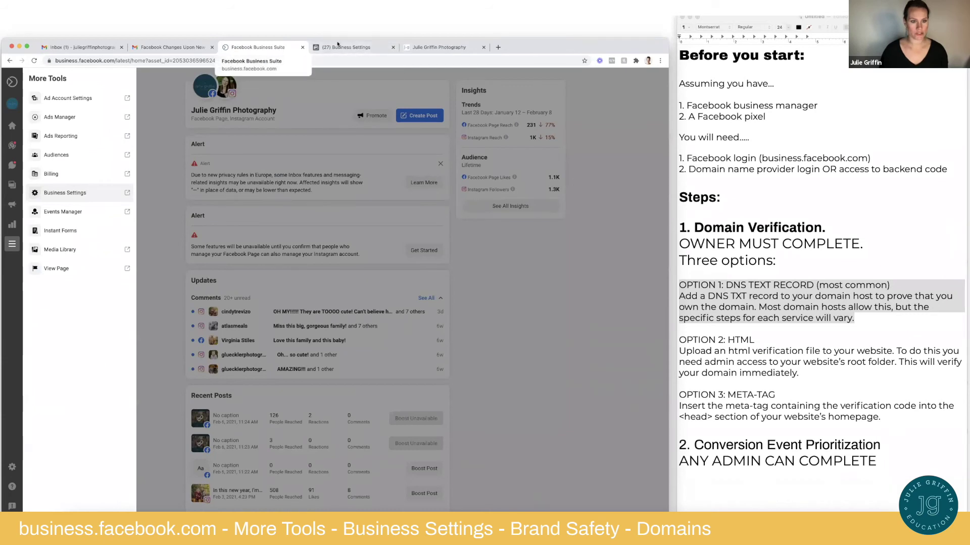
Verify the photography domain on Facebook's Domains page, confirm, and reload Business Settings
{"action": "left_click", "coordinate": [341, 48]}
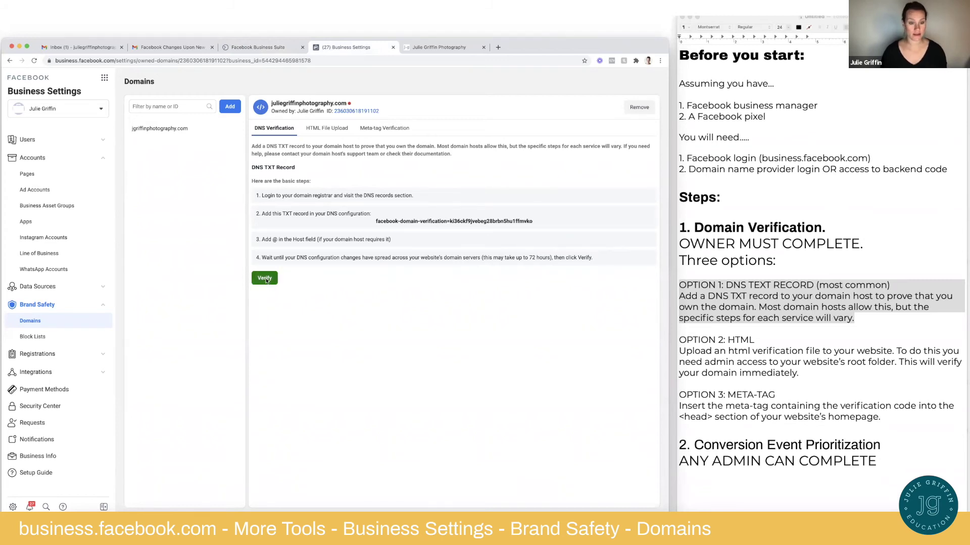
{"action": "left_click", "coordinate": [265, 279]}
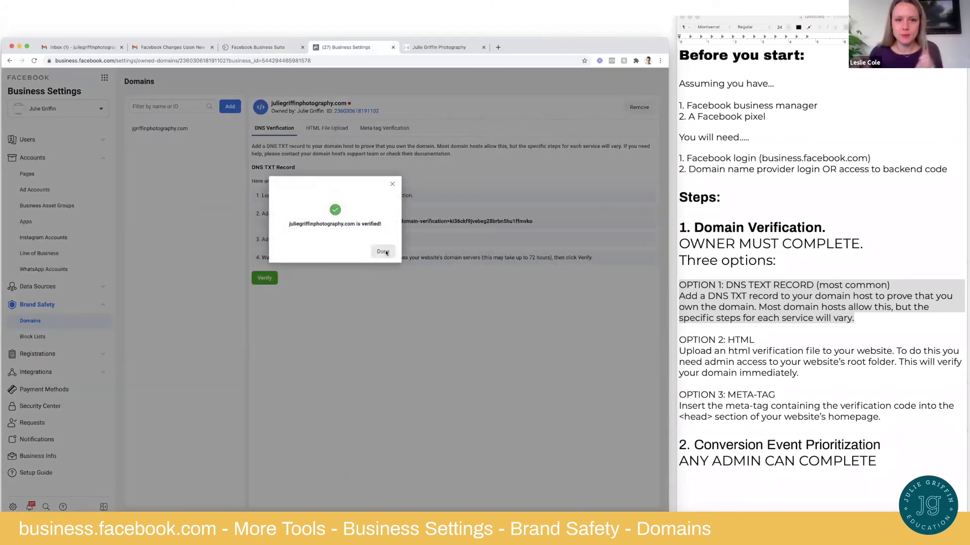
{"action": "left_click", "coordinate": [384, 252]}
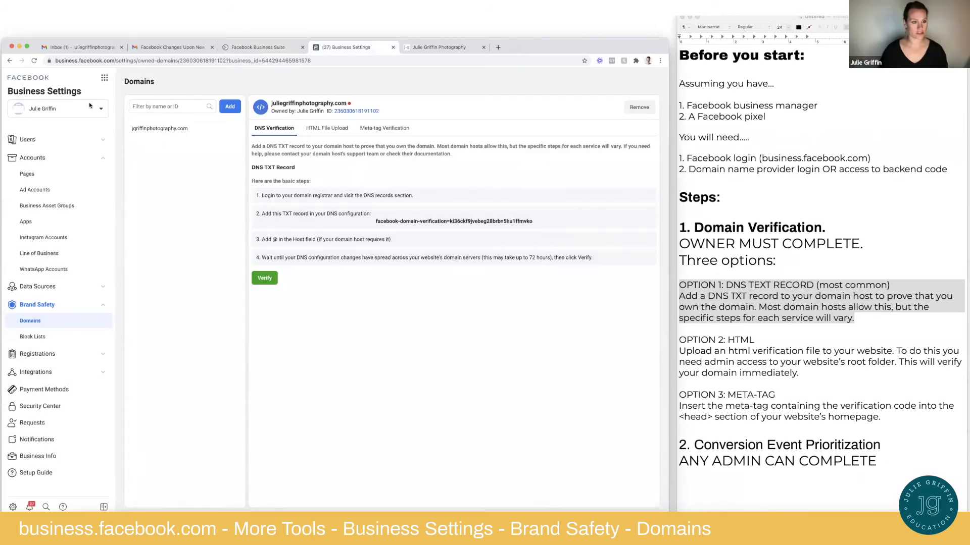
{"action": "left_click", "coordinate": [35, 61]}
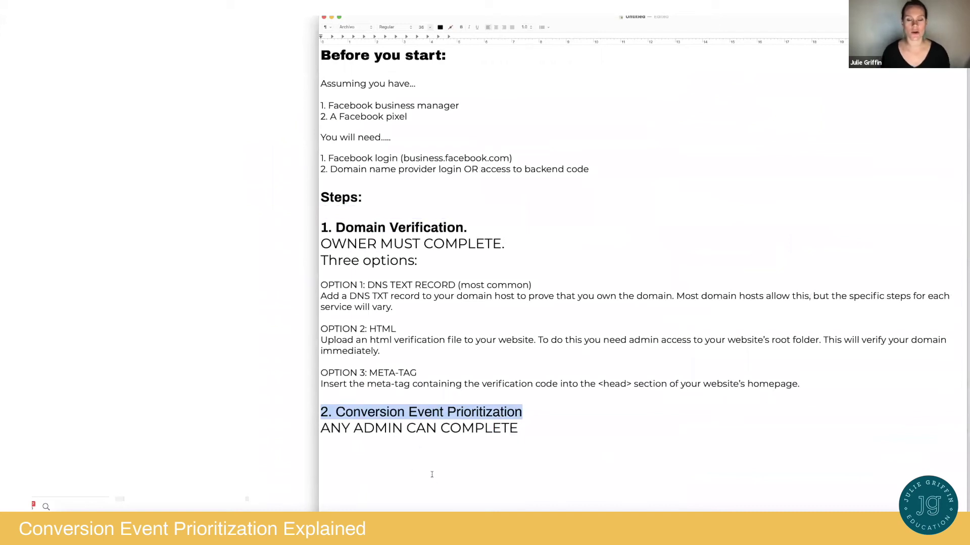
{"action": "left_click", "coordinate": [462, 449]}
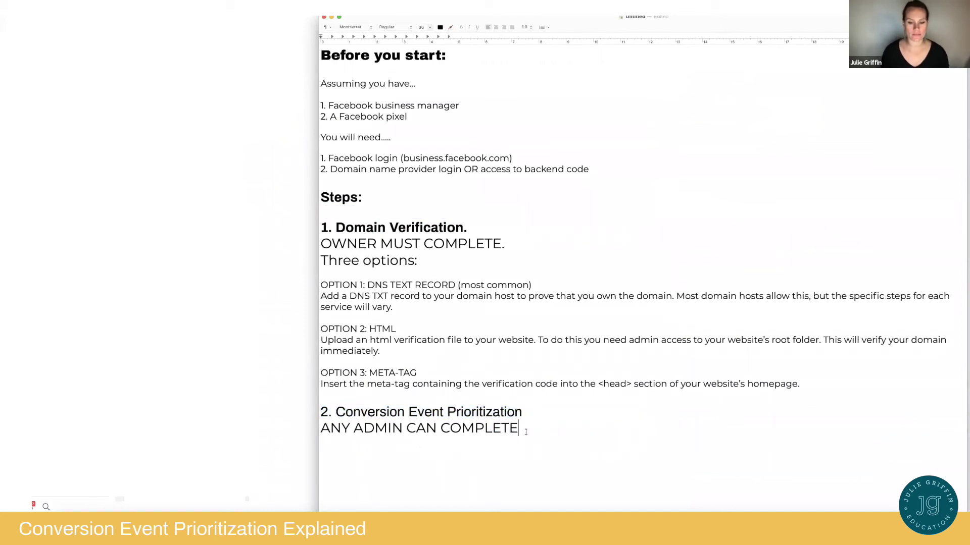
{"action": "left_click_drag", "start_coordinate": [361, 438], "coordinate": [308, 434]}
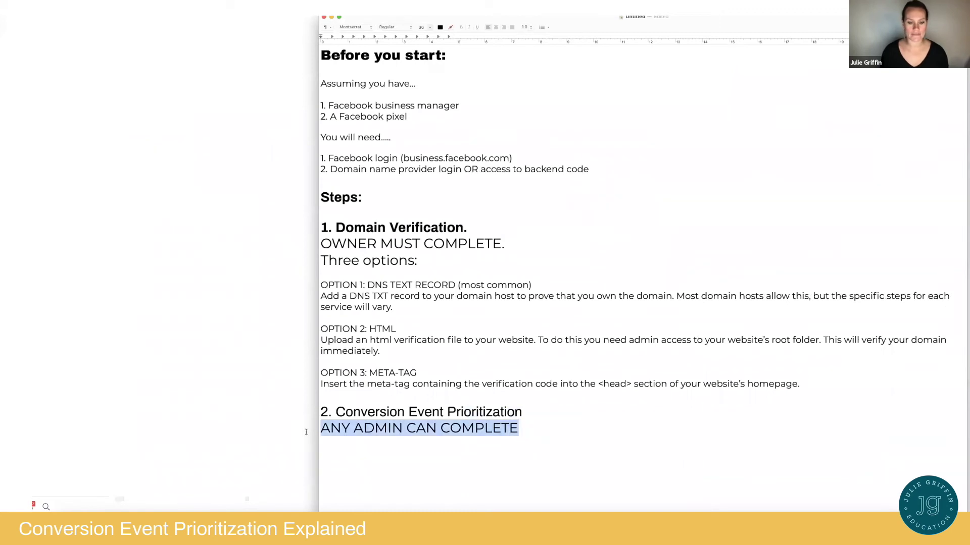
{"action": "left_click", "coordinate": [528, 429]}
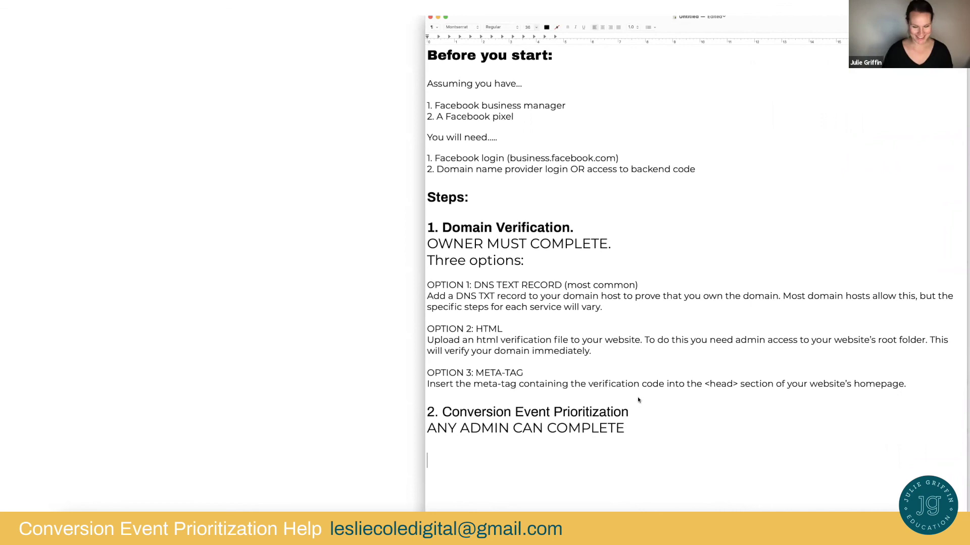
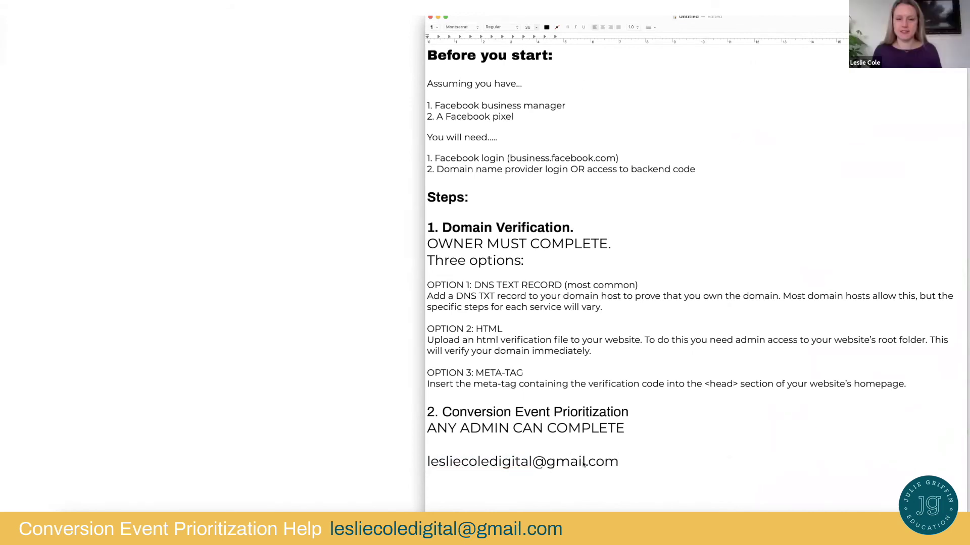
Type the contact's e-mail address below 'ANY ADMIN CAN COMPLETE' and select it
{"action": "left_click_drag", "start_coordinate": [620, 462], "coordinate": [421, 468]}
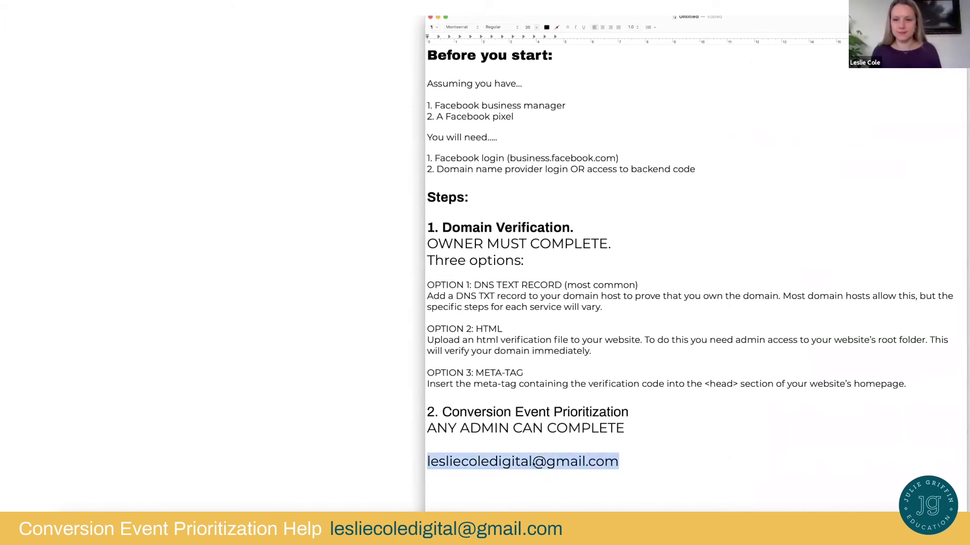